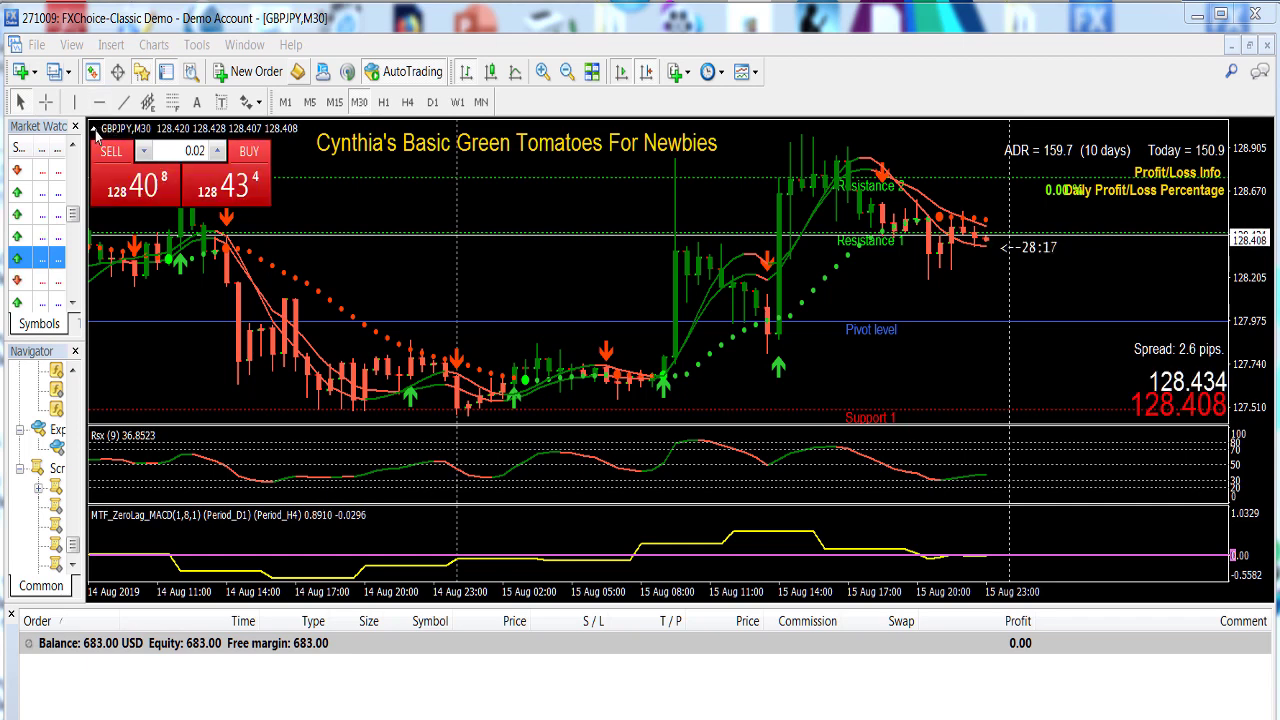
# Step: Sell 0.02 lots of GBPJPY at 128.405 from the One Click Trading panel and select the new order
pyautogui.click(95, 135)
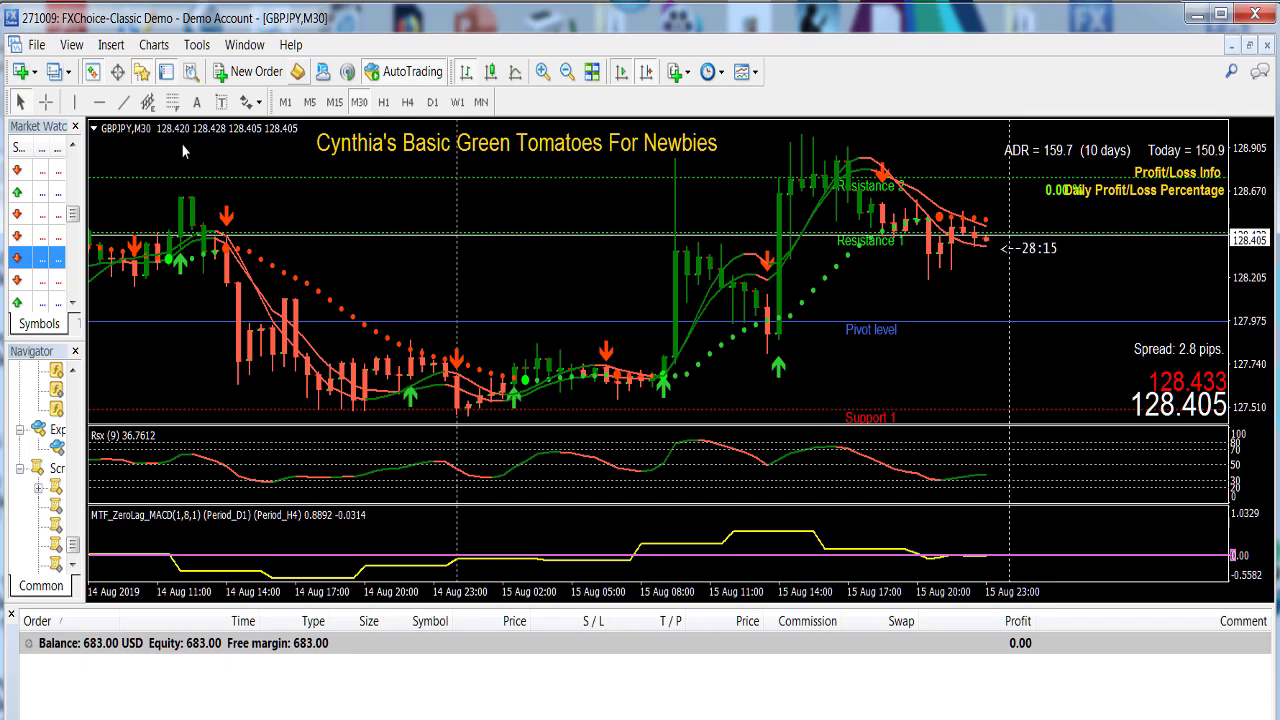
pyautogui.click(95, 130)
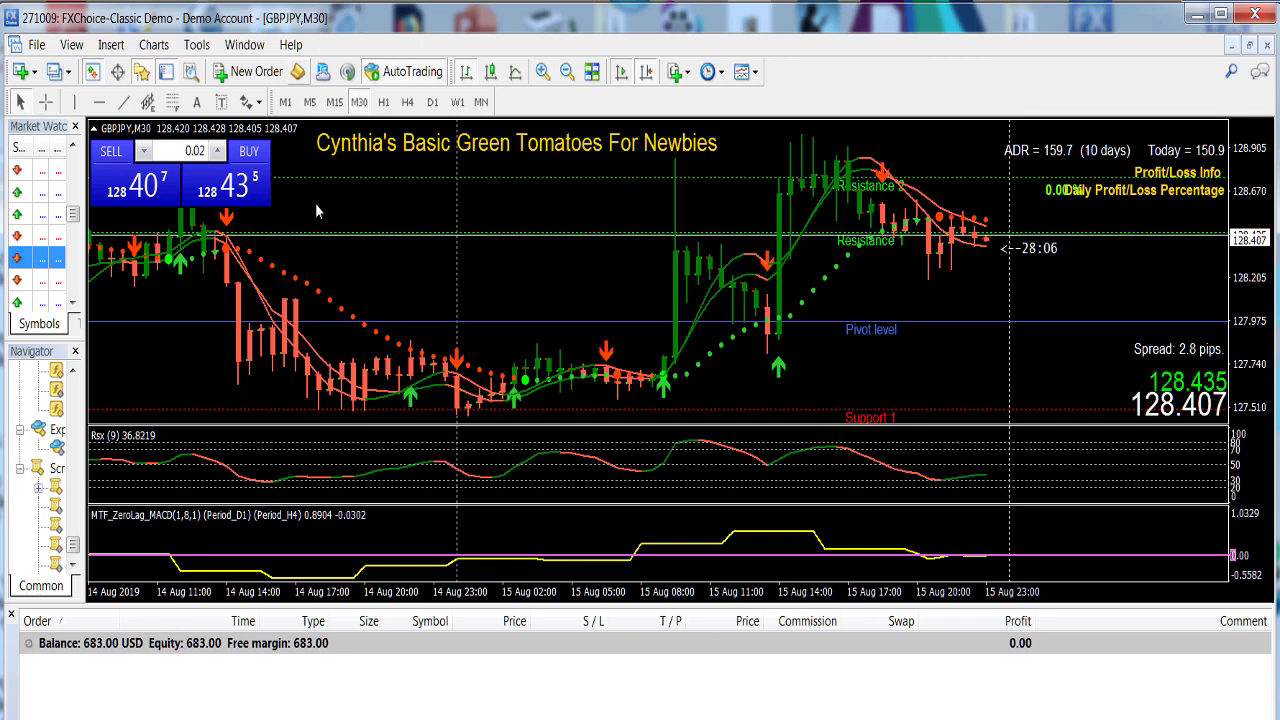
pyautogui.click(145, 186)
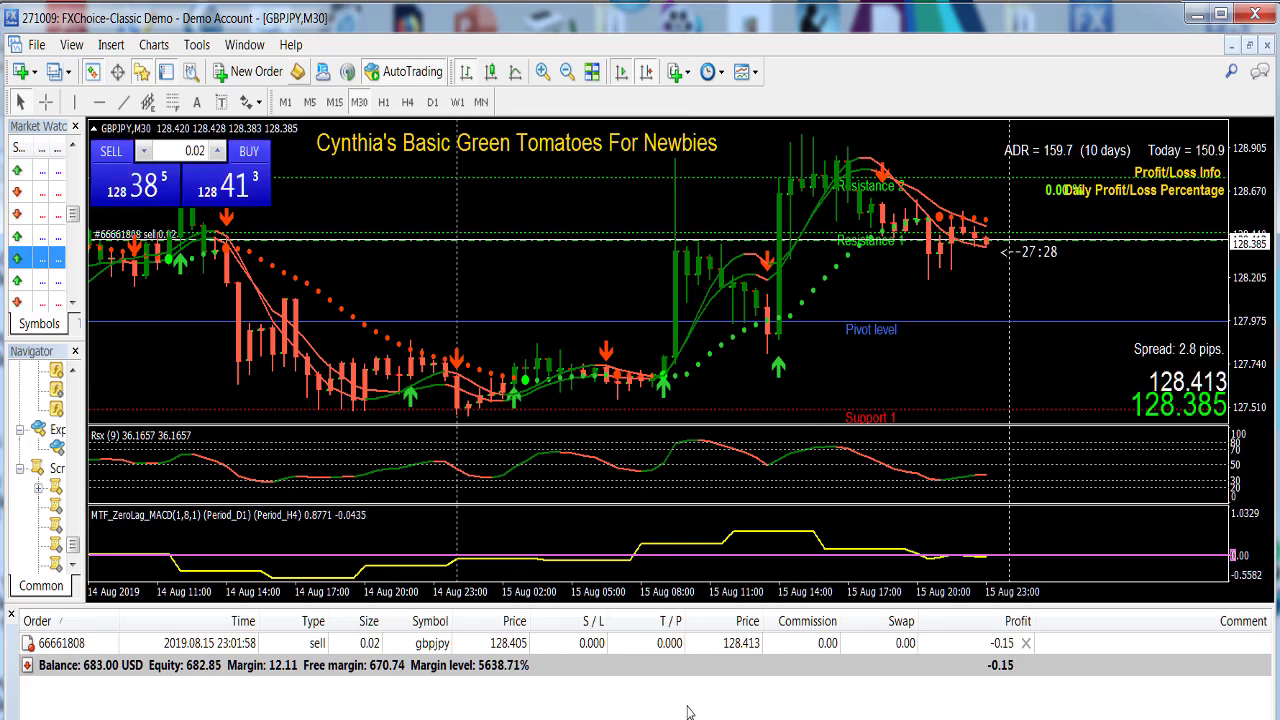
pyautogui.click(643, 645)
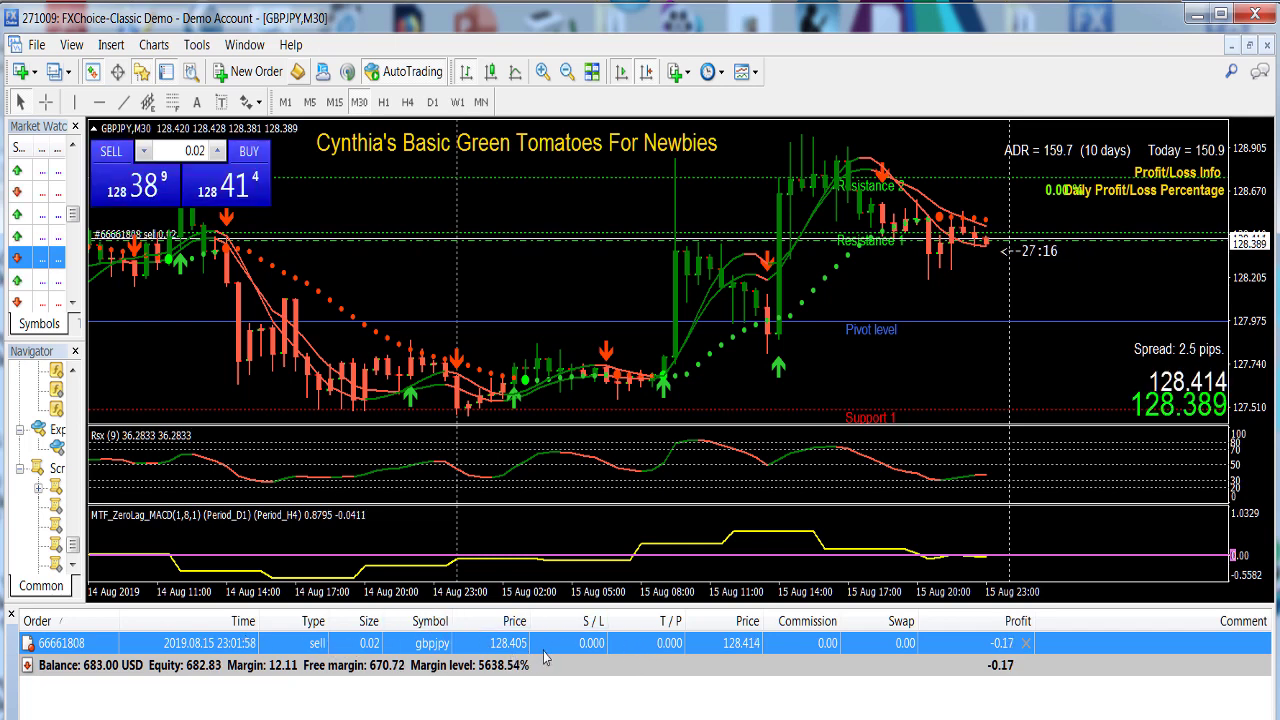
# Step: Open Modify or Delete Order for the GBPJPY sell from the Trade tab's context menu
pyautogui.rightClick(797, 648)
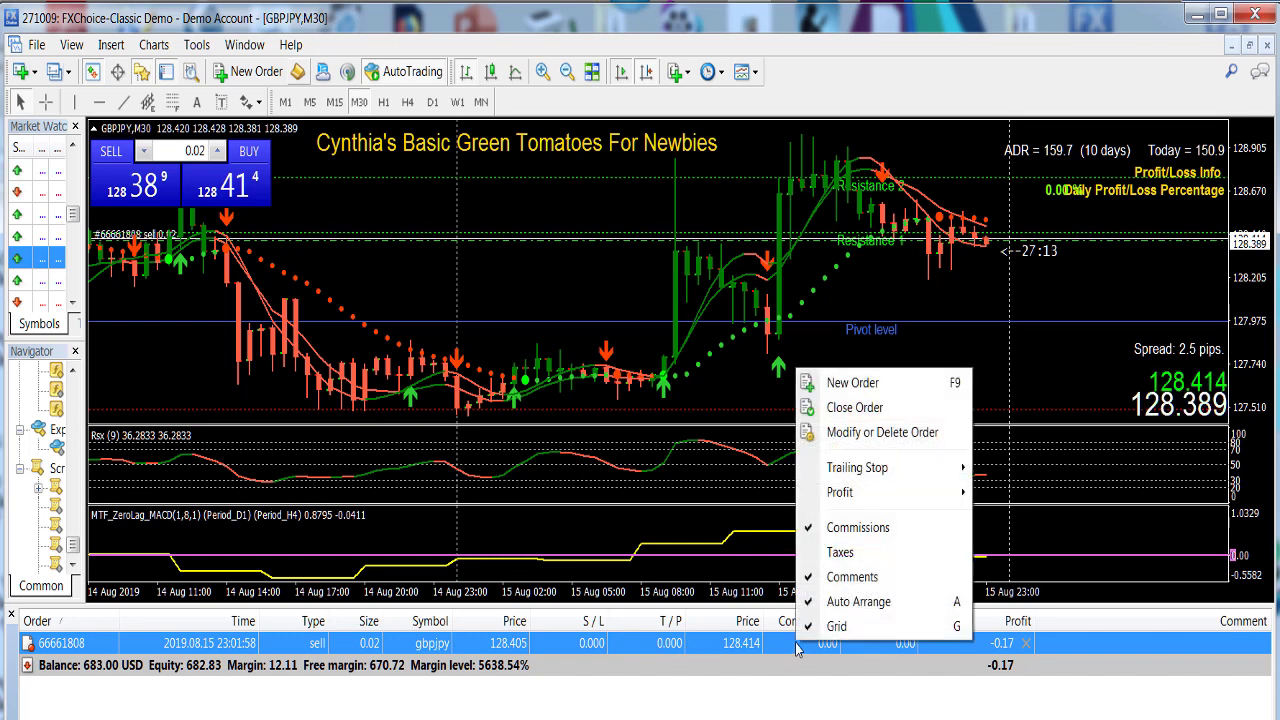
pyautogui.click(882, 432)
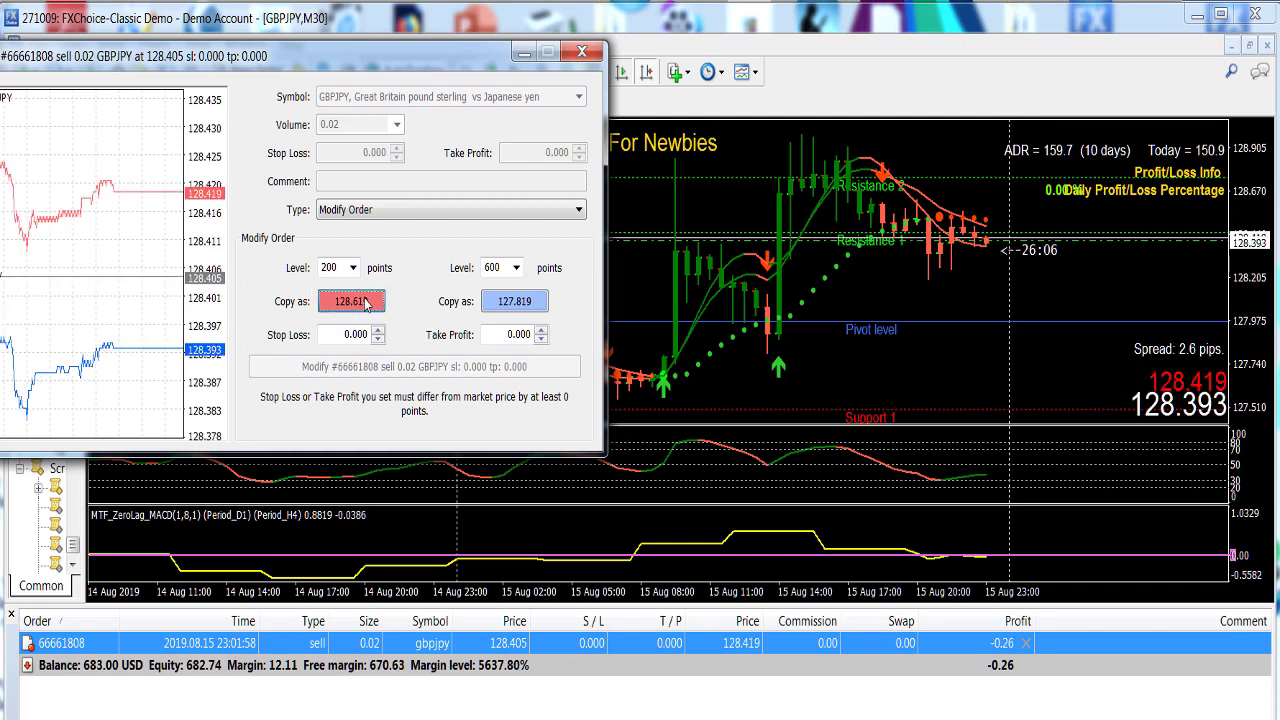
# Step: Try preset stop-loss distances, settling on a 200-point level copied into Stop Loss
pyautogui.click(362, 305)
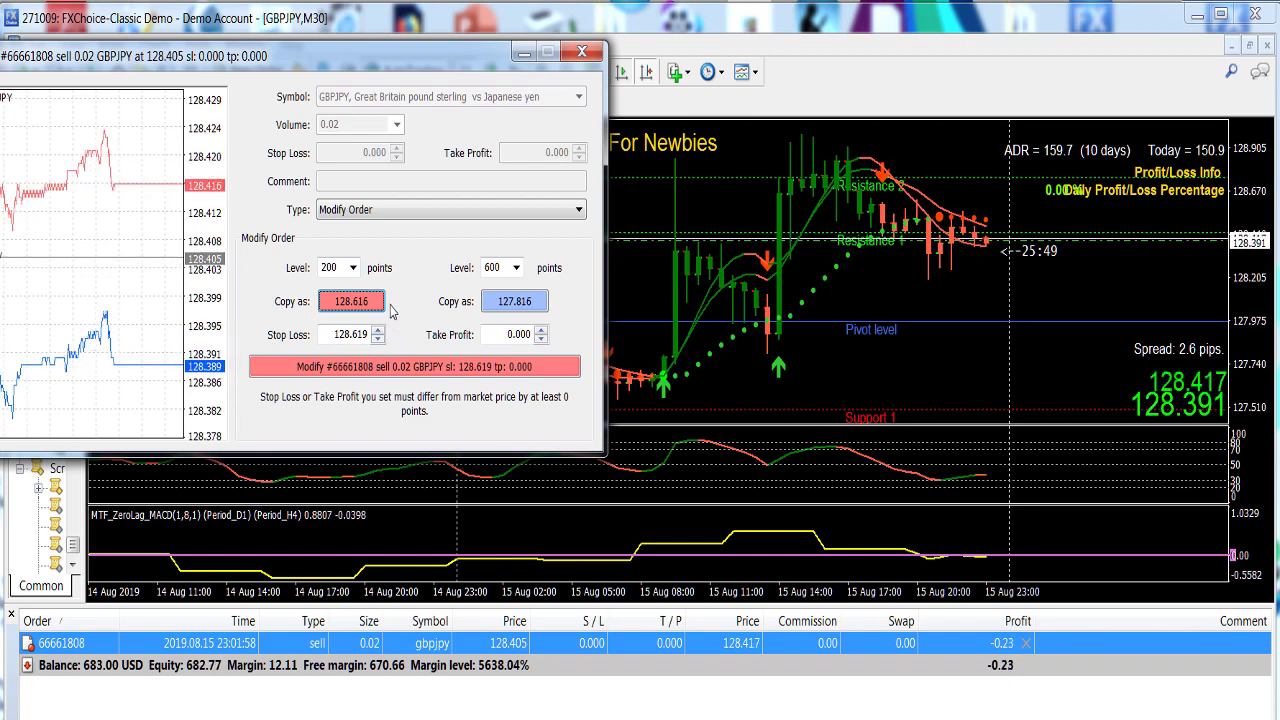
pyautogui.click(353, 268)
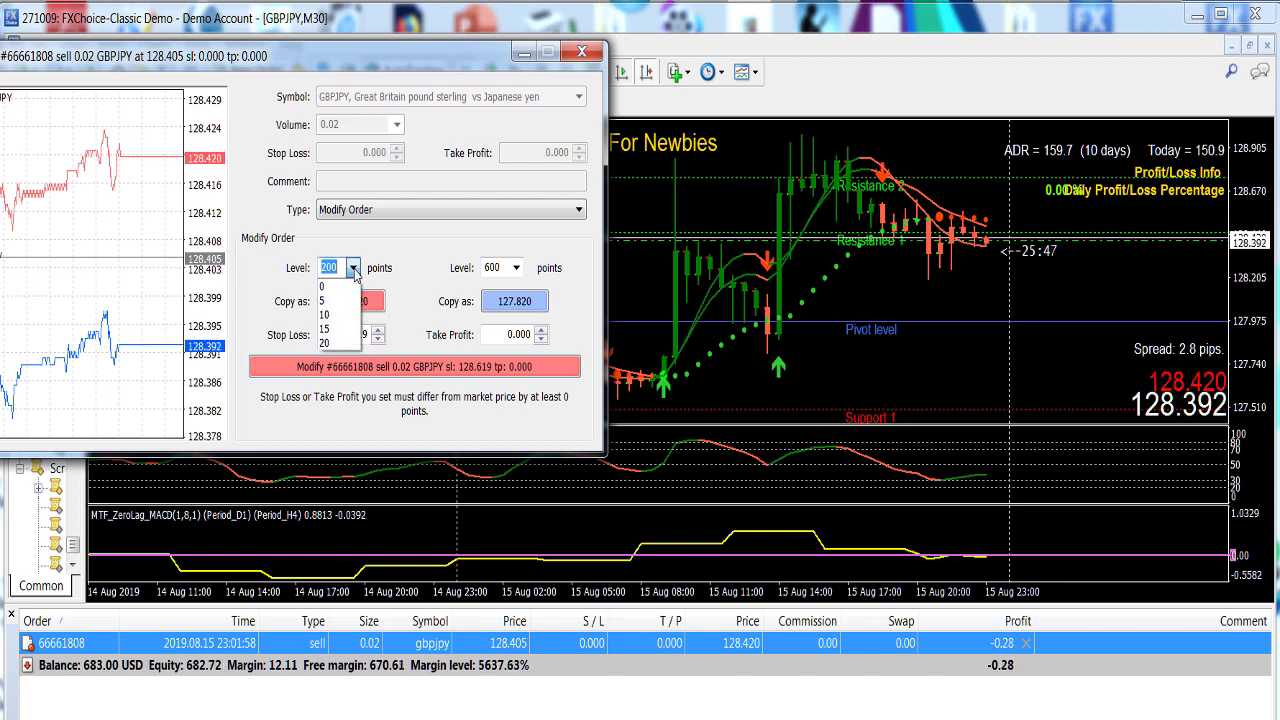
pyautogui.click(333, 343)
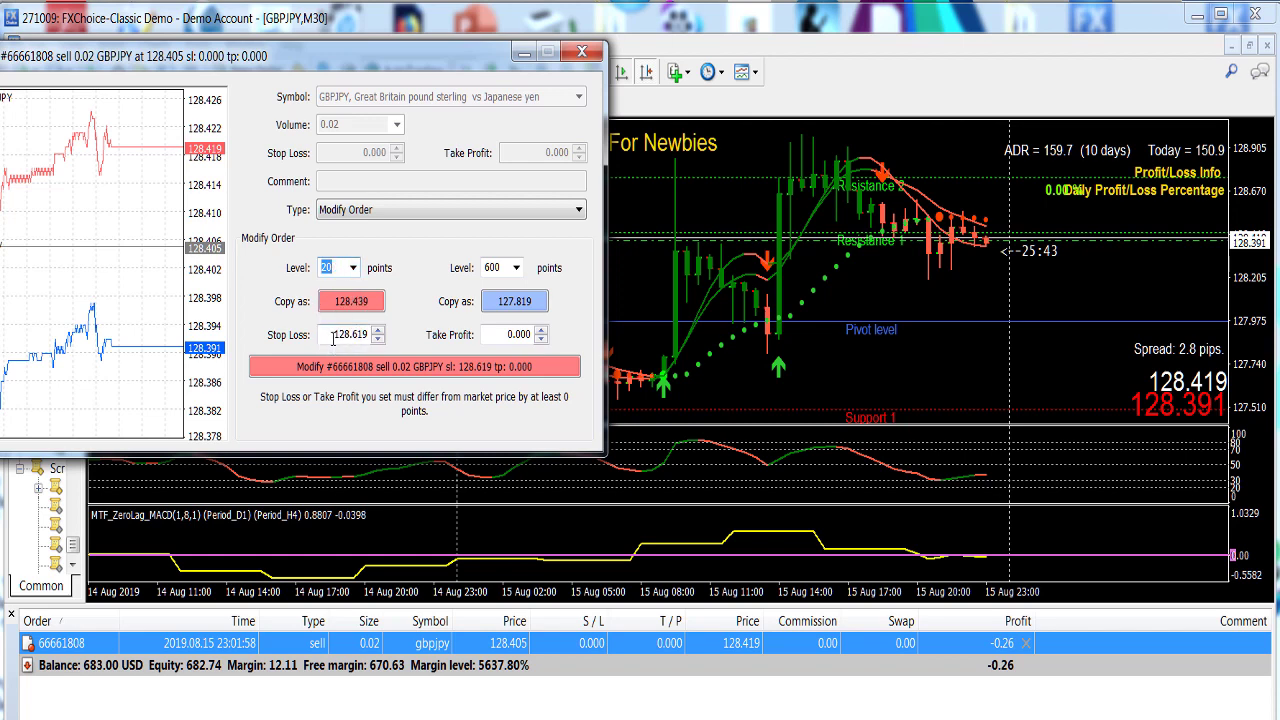
pyautogui.click(340, 267)
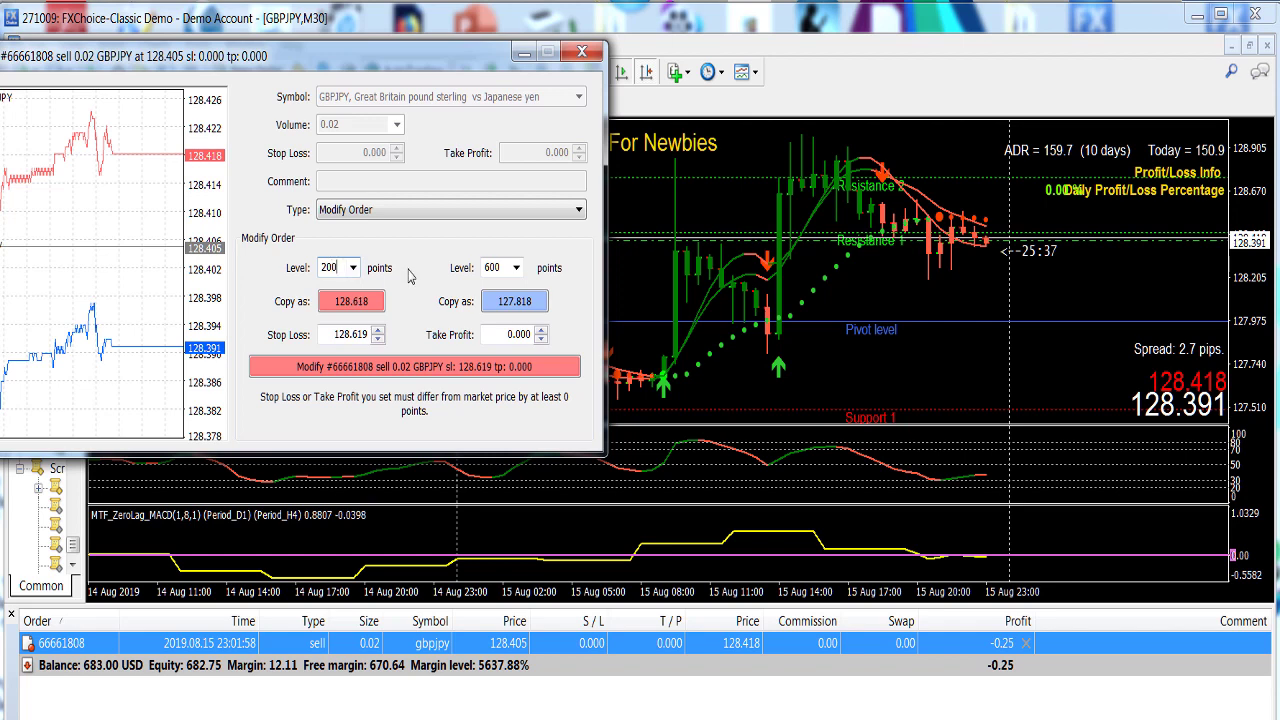
pyautogui.click(353, 268)
pyautogui.click(325, 342)
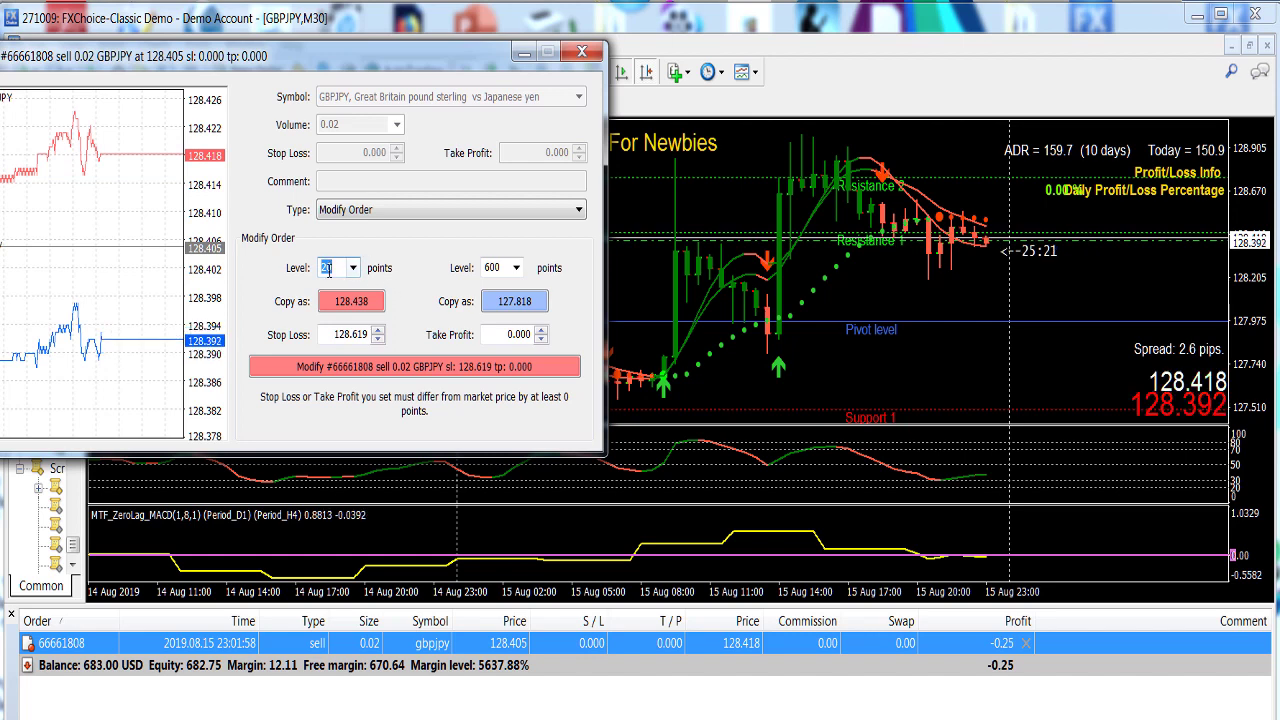
pyautogui.click(336, 268)
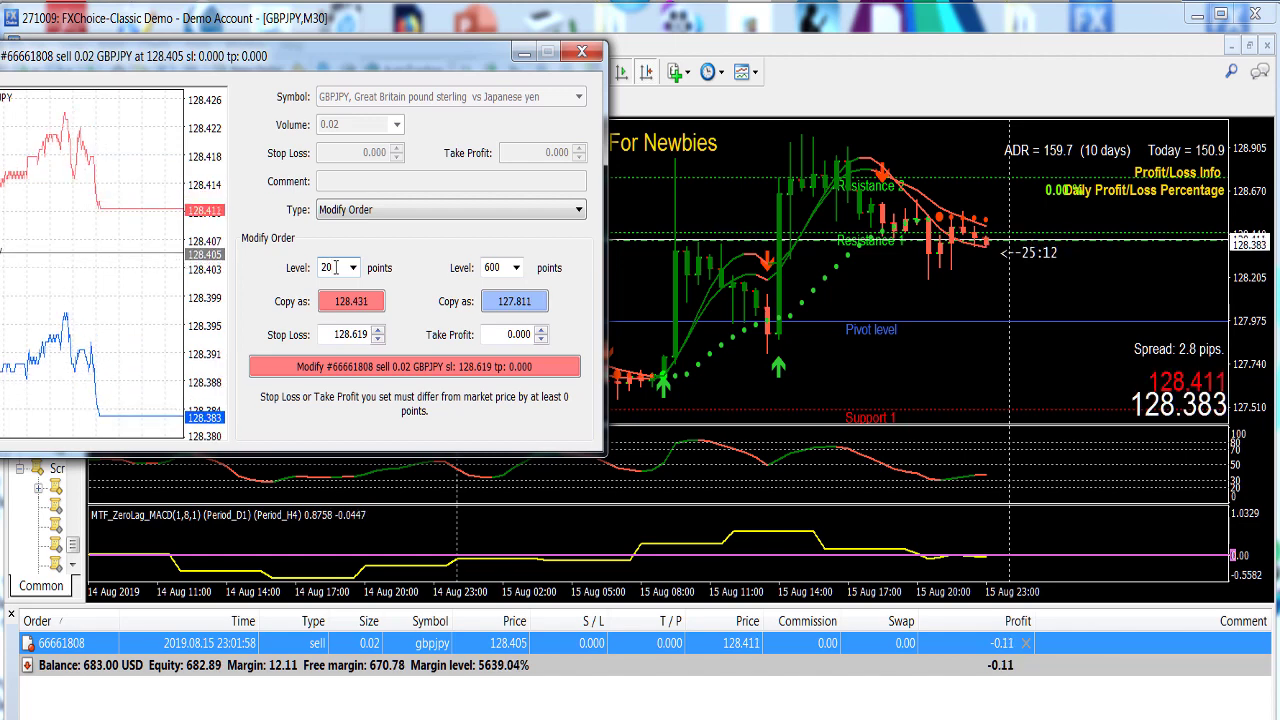
pyautogui.write('0')
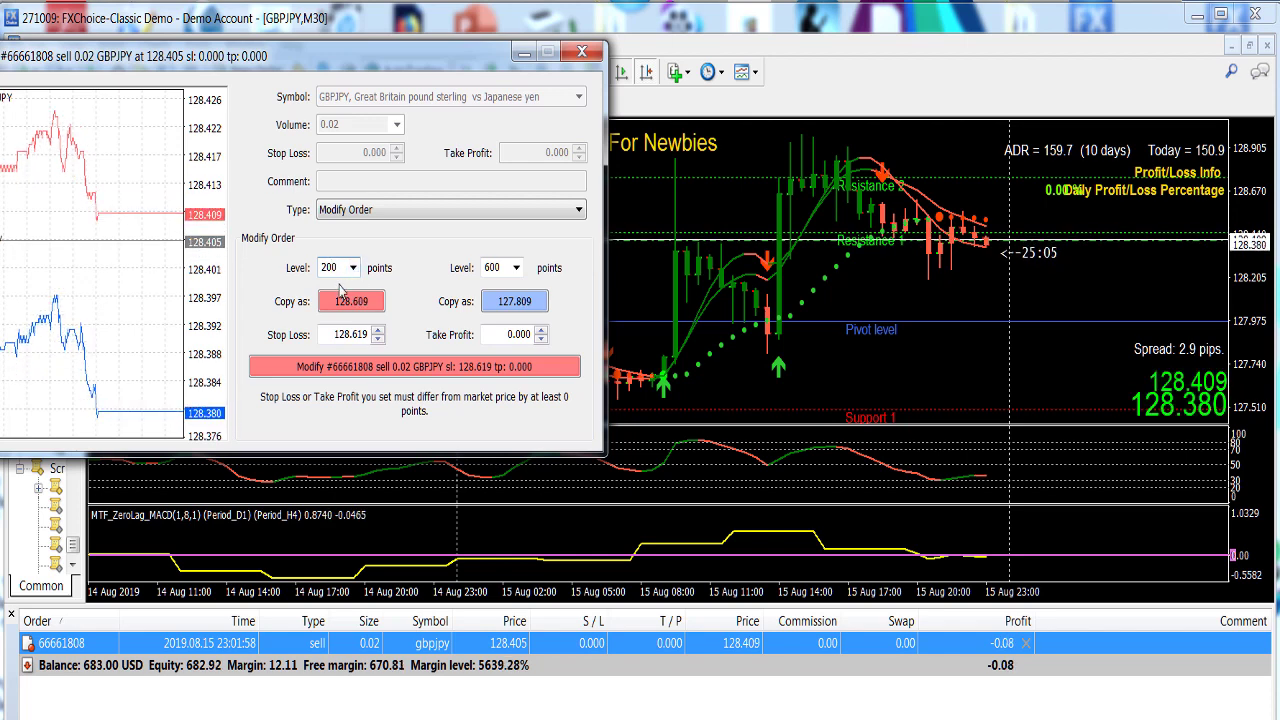
pyautogui.click(352, 308)
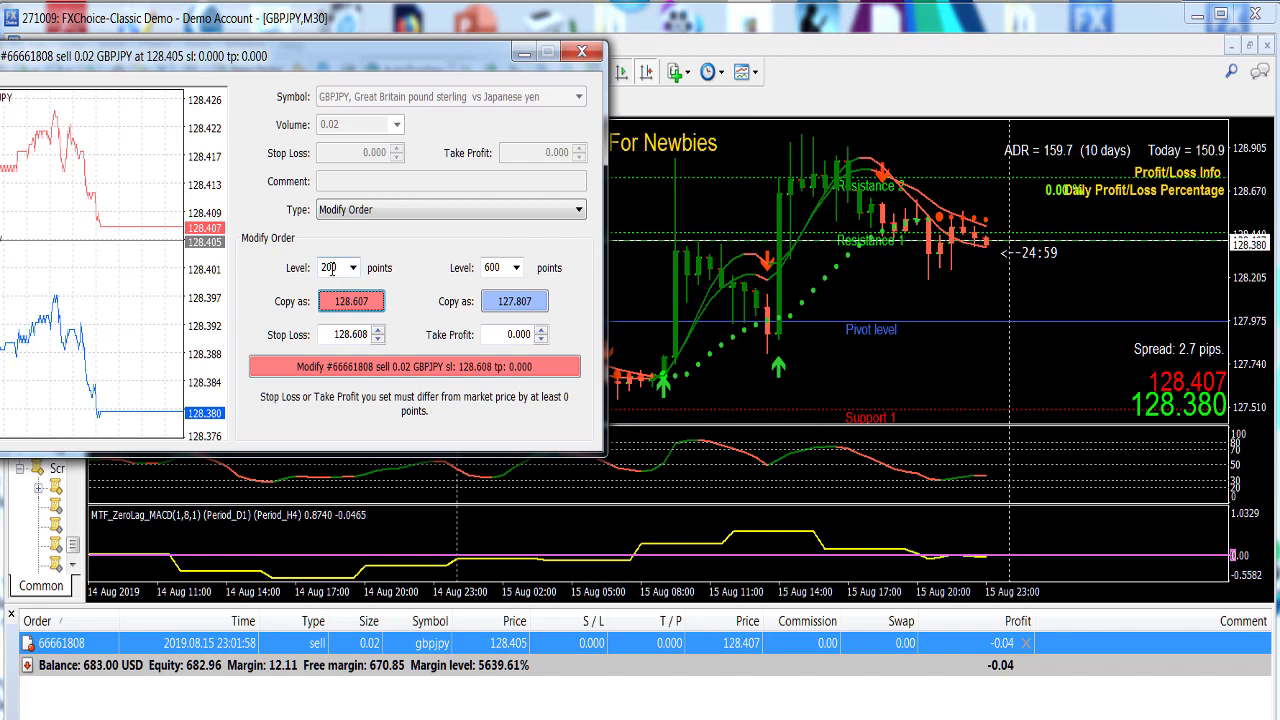
# Step: Set the stop-loss level to 300 points, copy it, and raise Stop Loss to 128.771
pyautogui.doubleClick(326, 267)
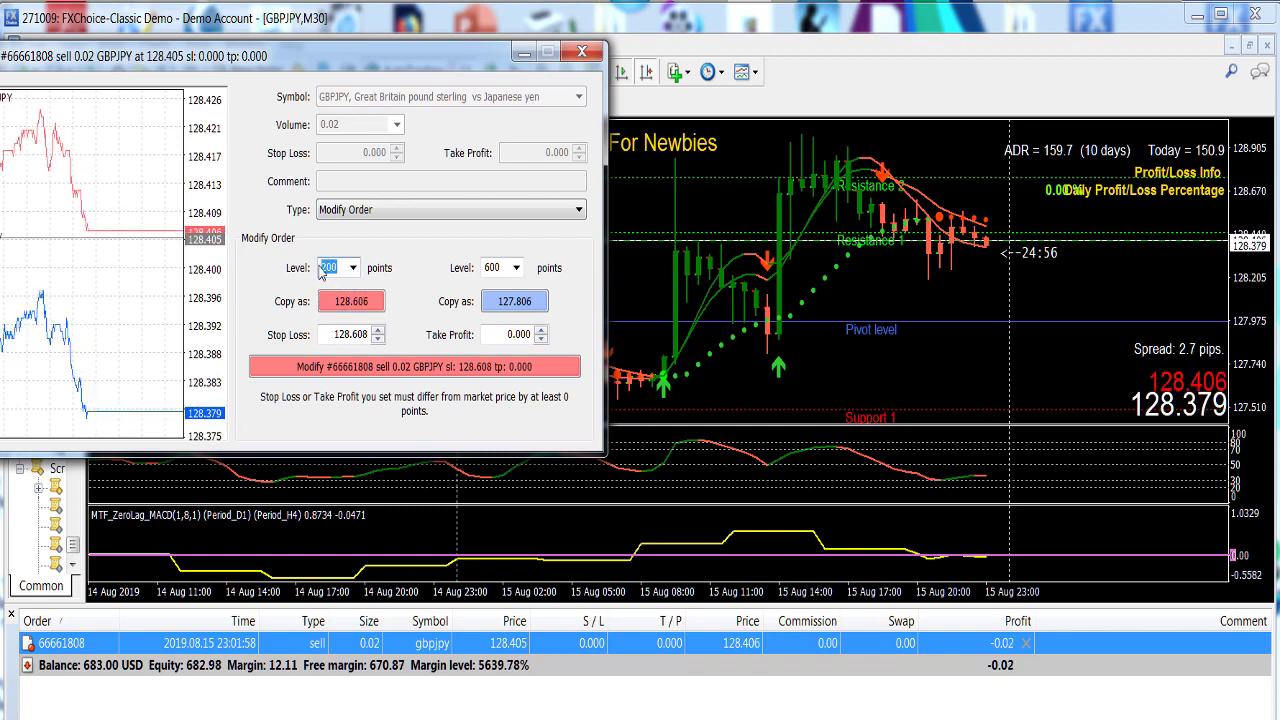
pyautogui.write('300')
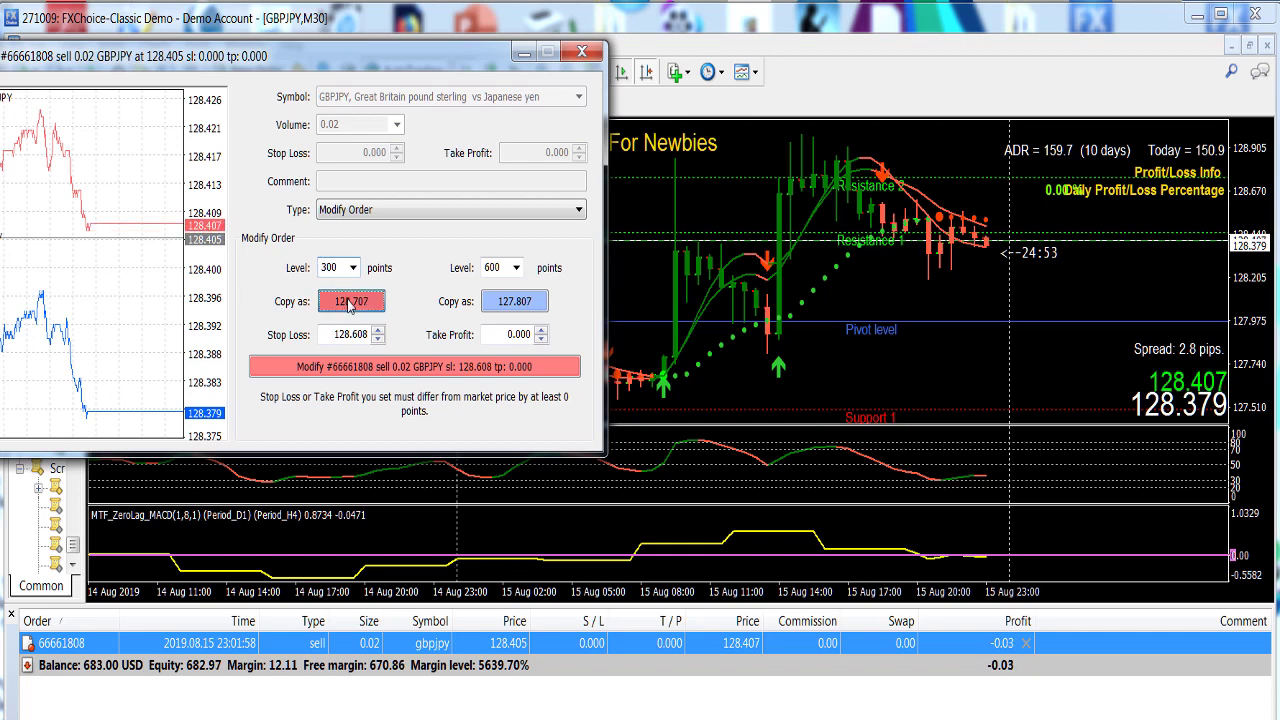
pyautogui.click(348, 302)
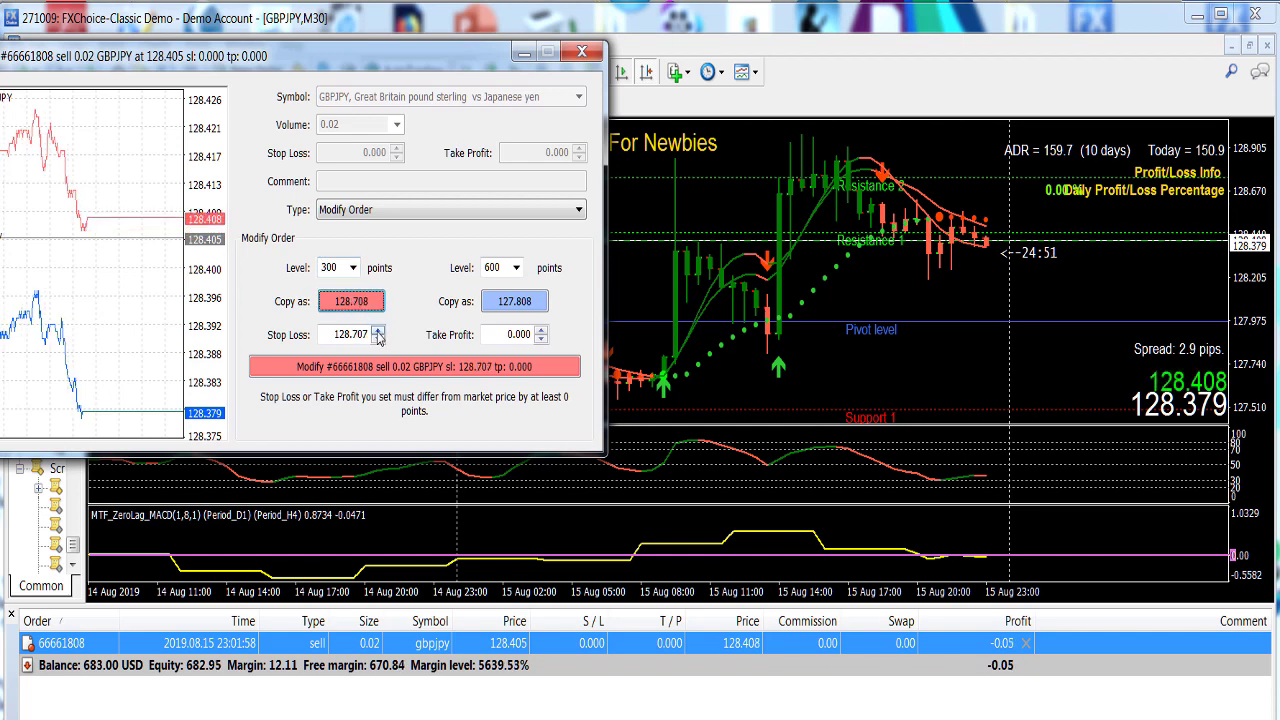
pyautogui.click(378, 331)
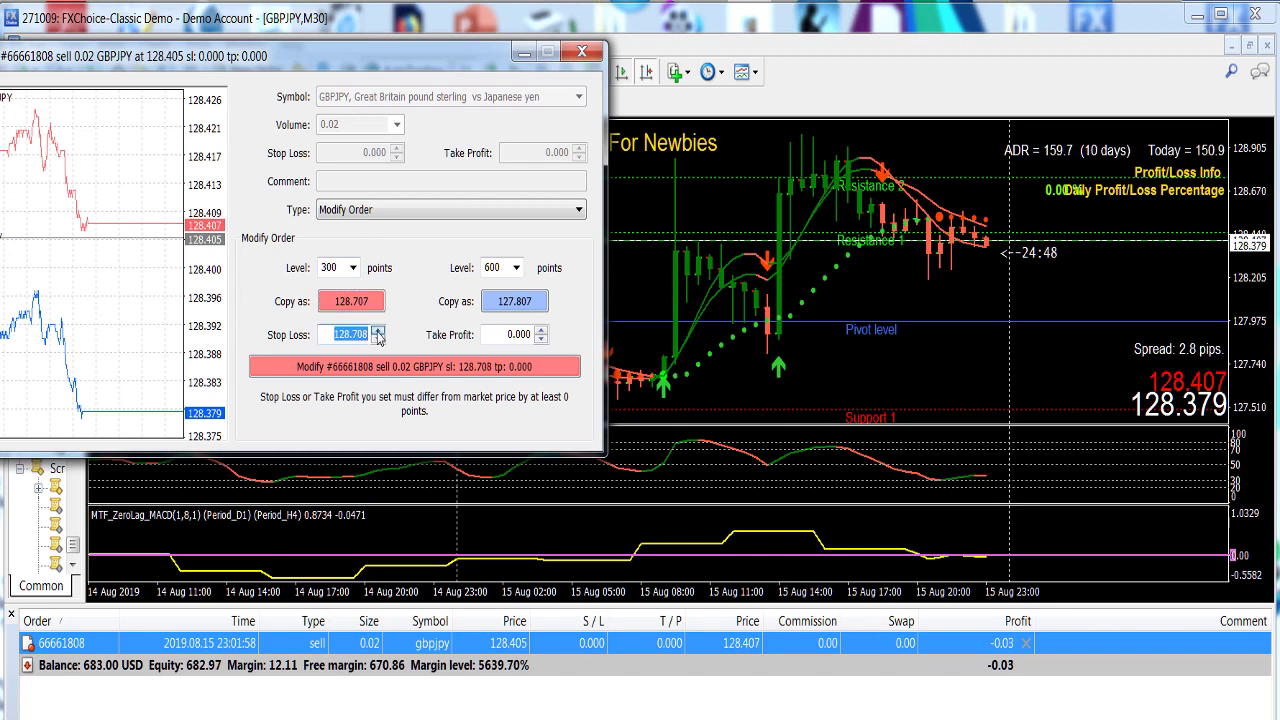
pyautogui.click(378, 331)
pyautogui.click(378, 331)
pyautogui.click(378, 333)
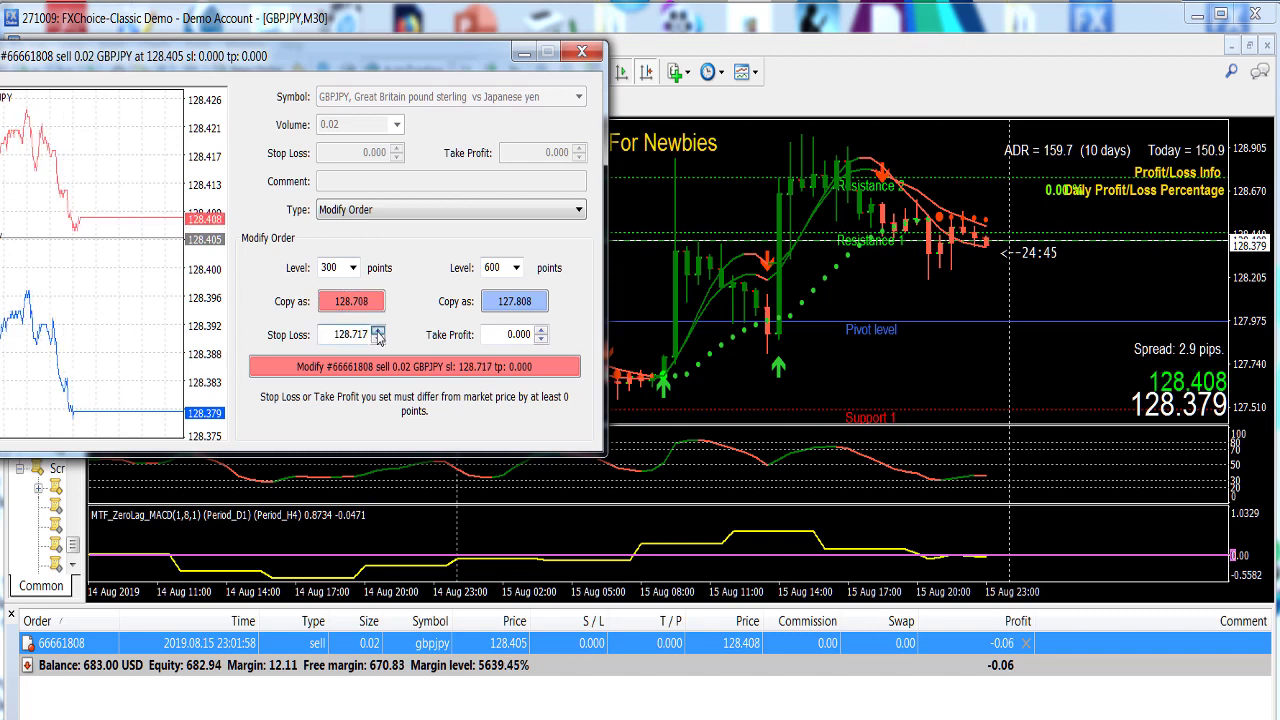
pyautogui.click(378, 333)
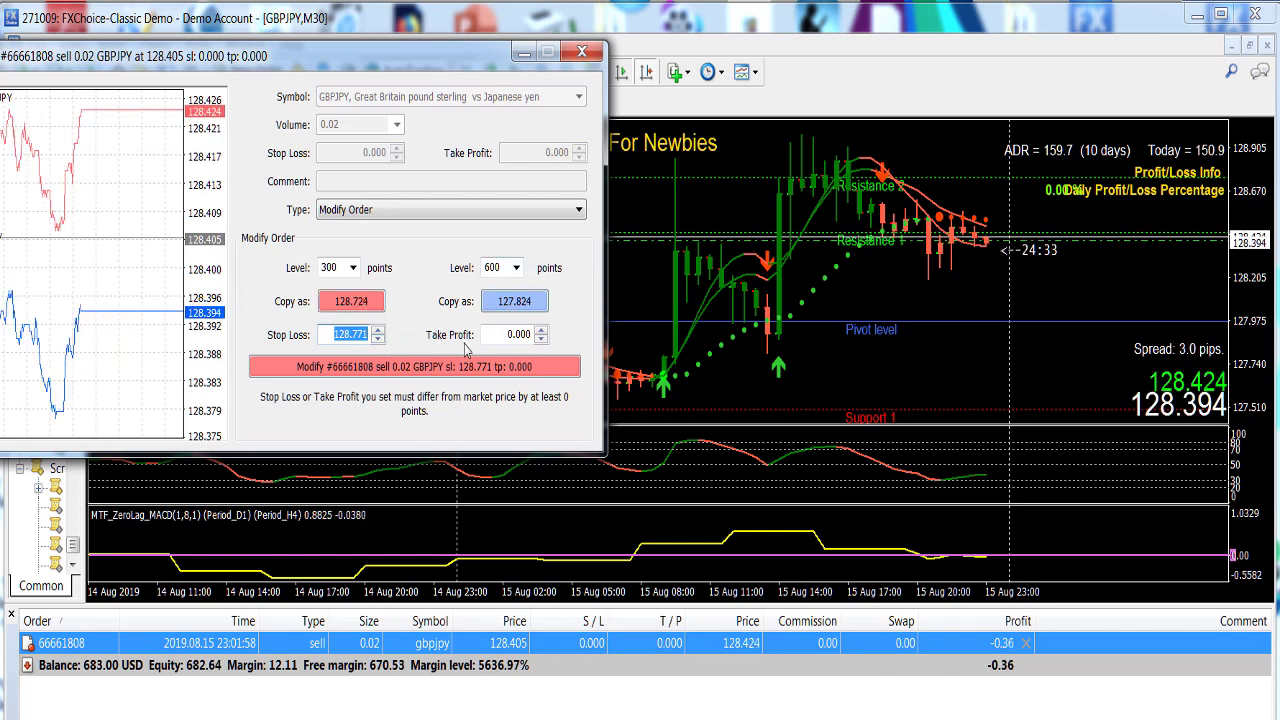
# Step: Set the take-profit level to 200 points and copy 128.225 into Take Profit
pyautogui.click(517, 268)
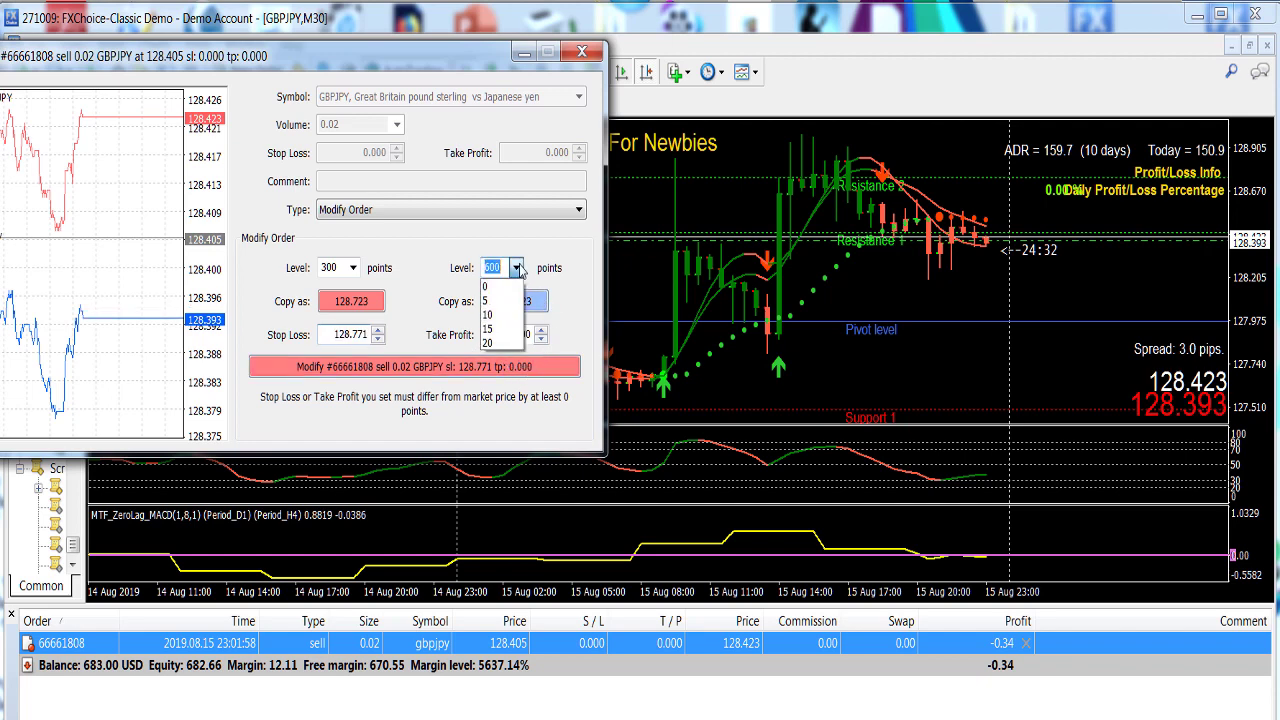
pyautogui.click(490, 343)
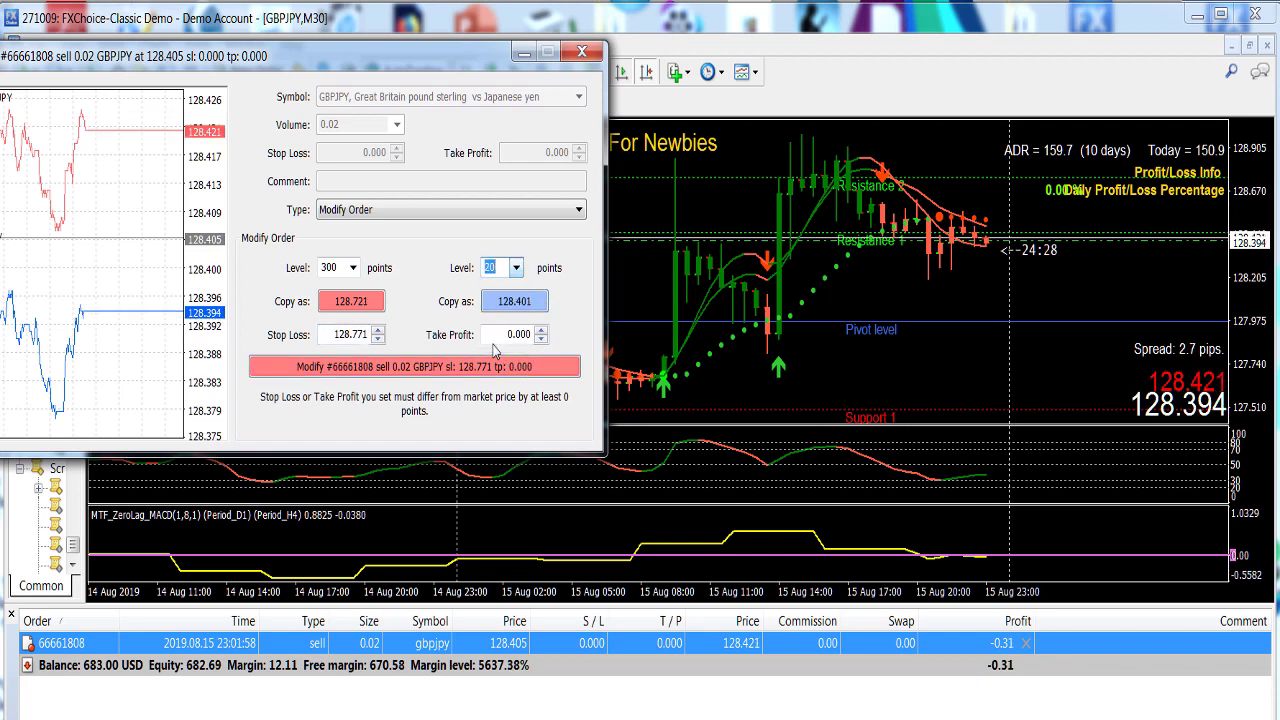
pyautogui.click(516, 268)
pyautogui.click(491, 303)
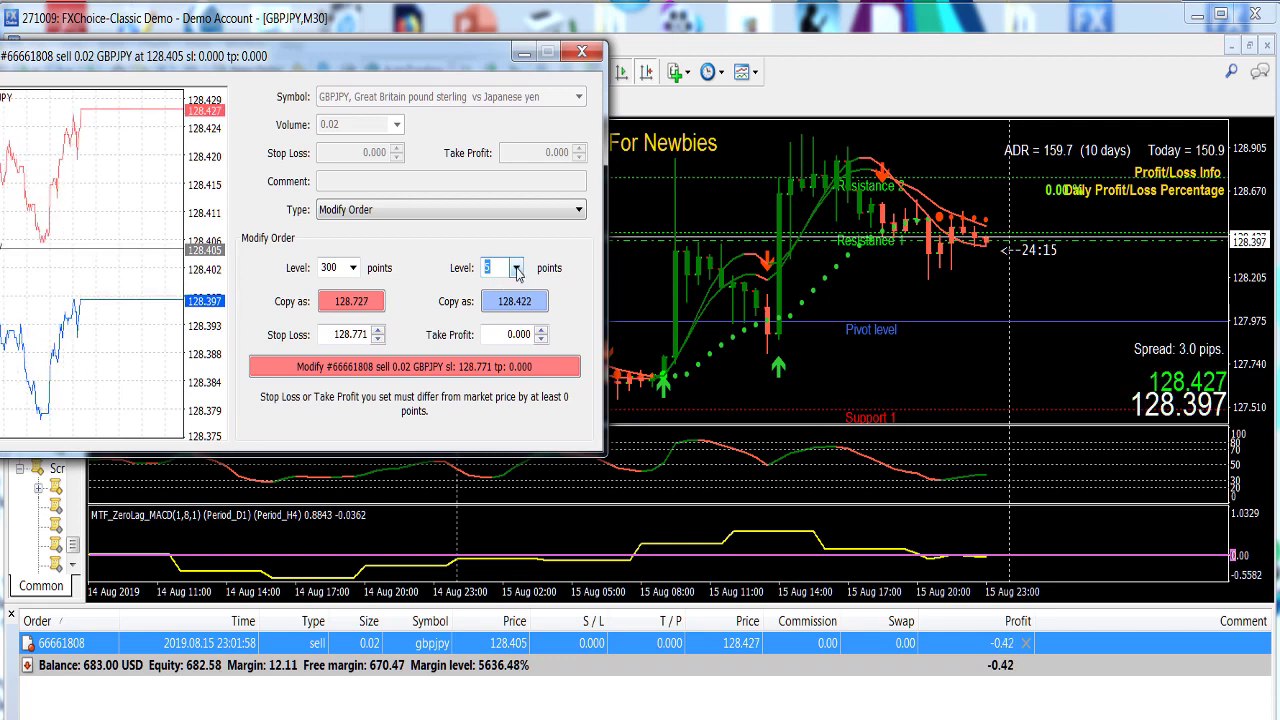
pyautogui.click(517, 268)
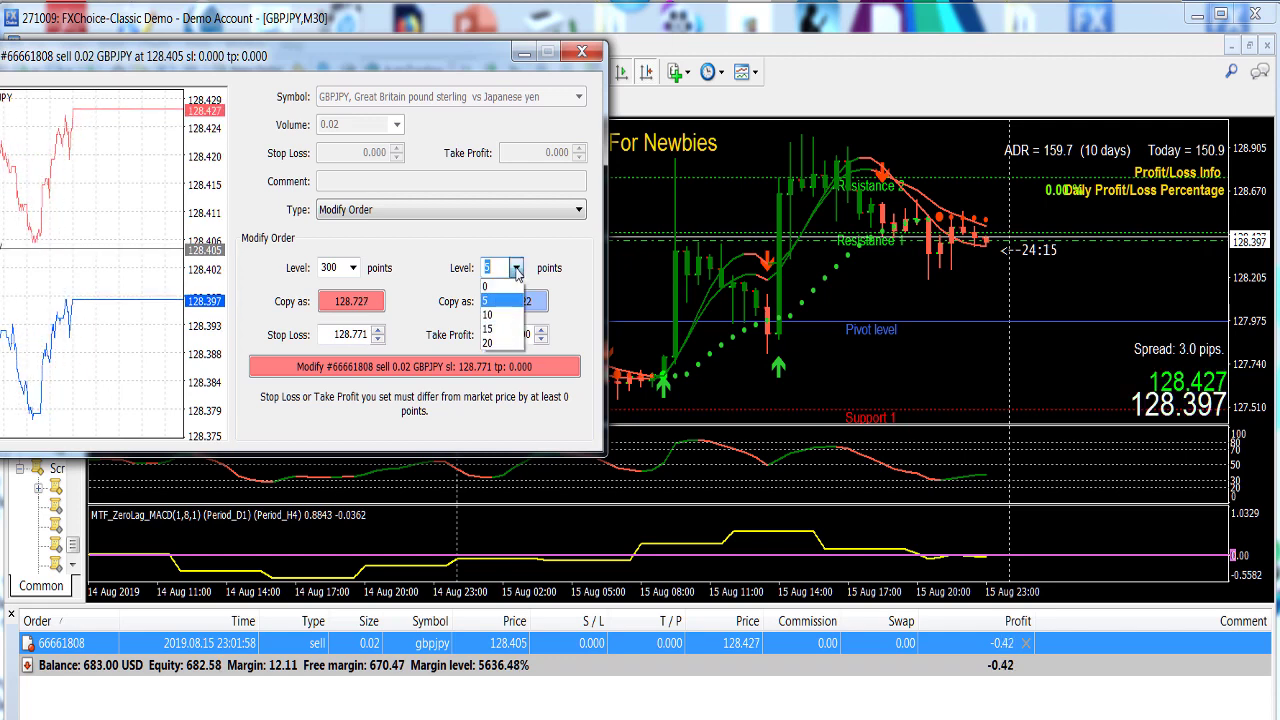
pyautogui.click(495, 322)
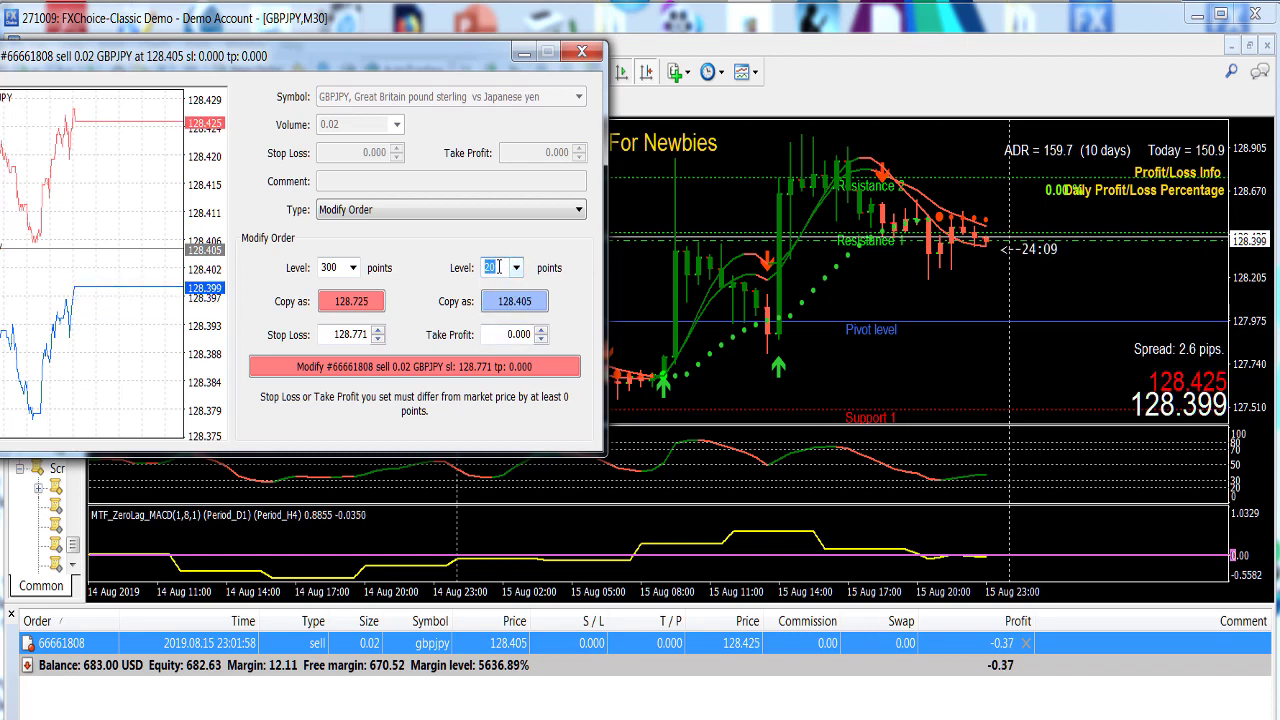
pyautogui.click(498, 267)
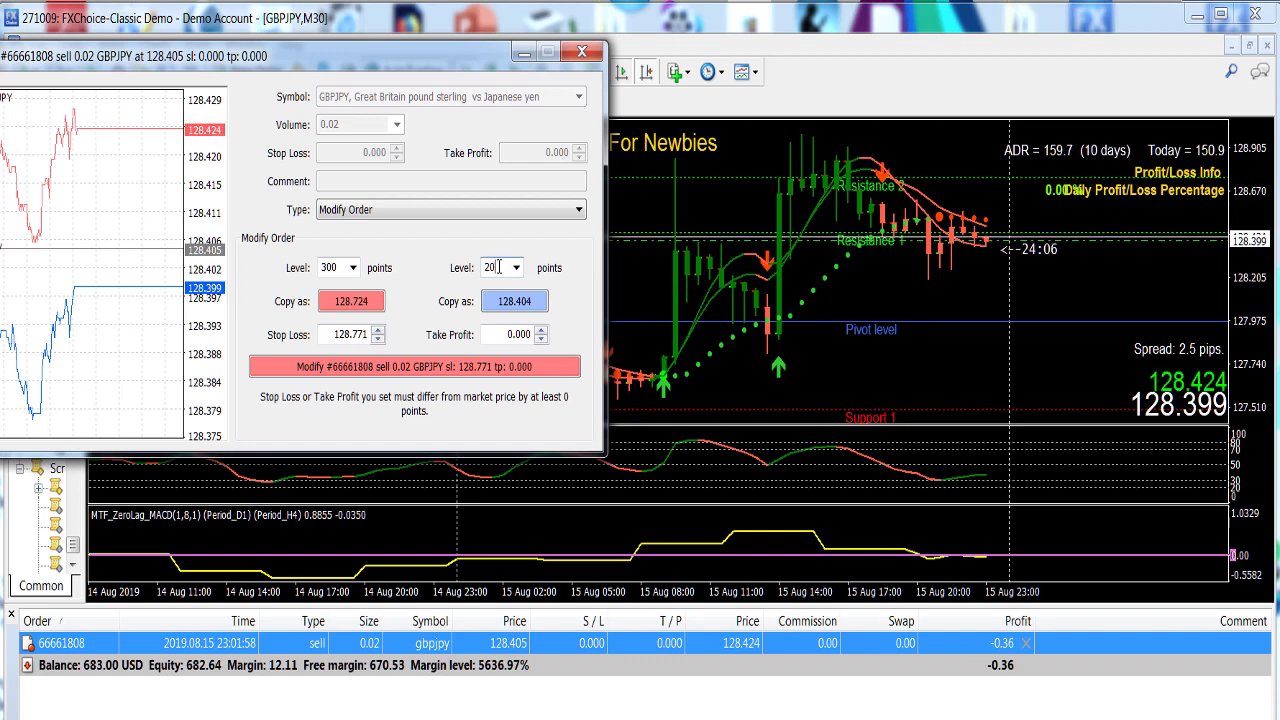
pyautogui.write('0')
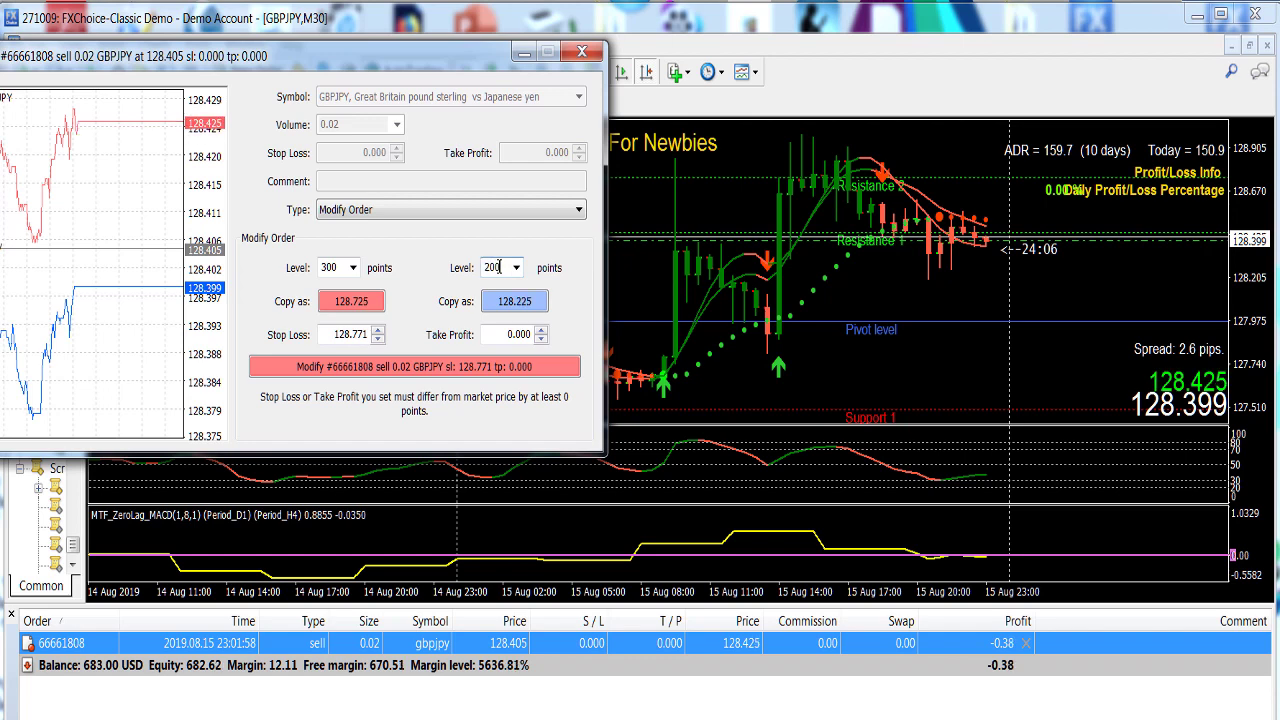
pyautogui.click(530, 303)
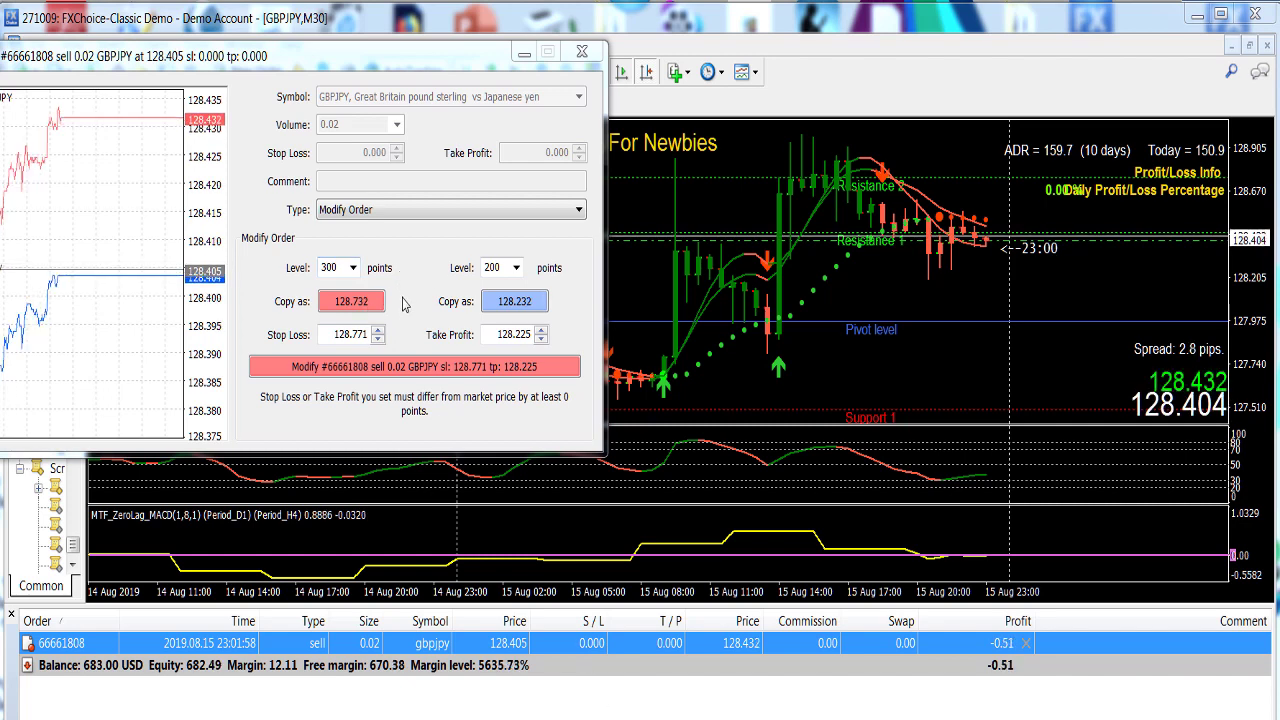
# Step: Change the stop-loss level from 300 to 250, then 200 points, copying 128.631 into Stop Loss
pyautogui.doubleClick(327, 267)
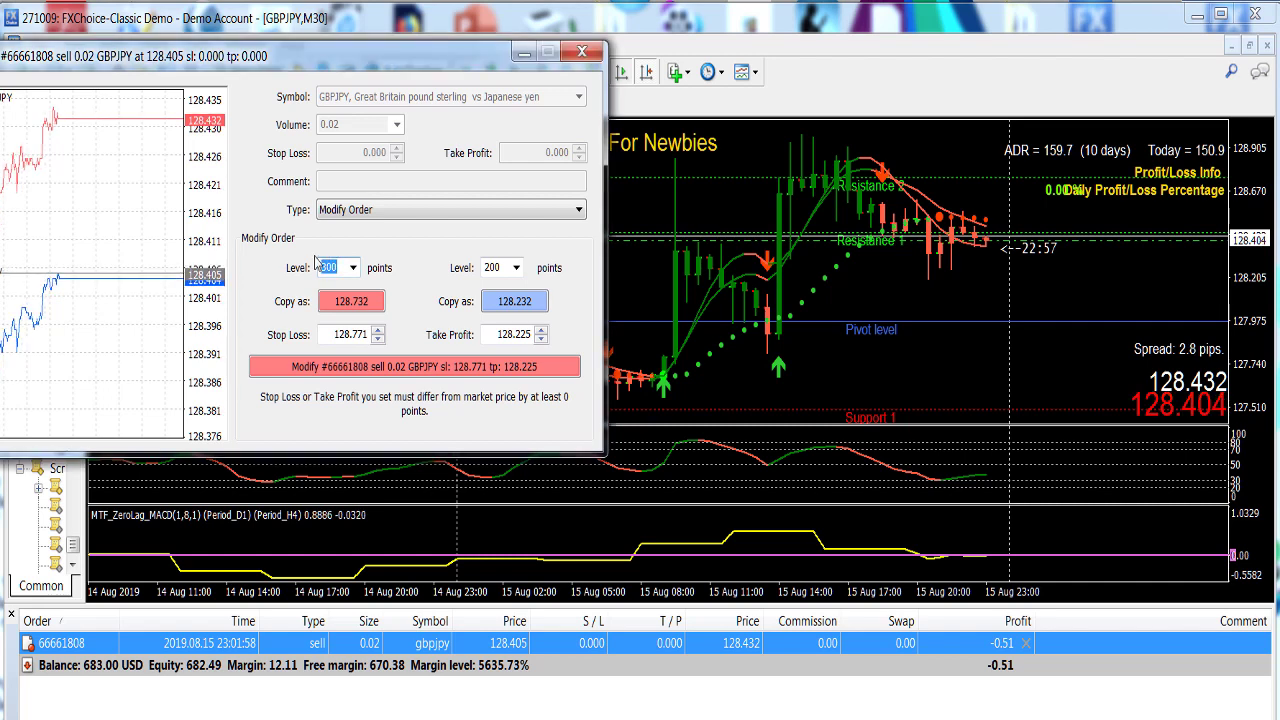
pyautogui.write('250')
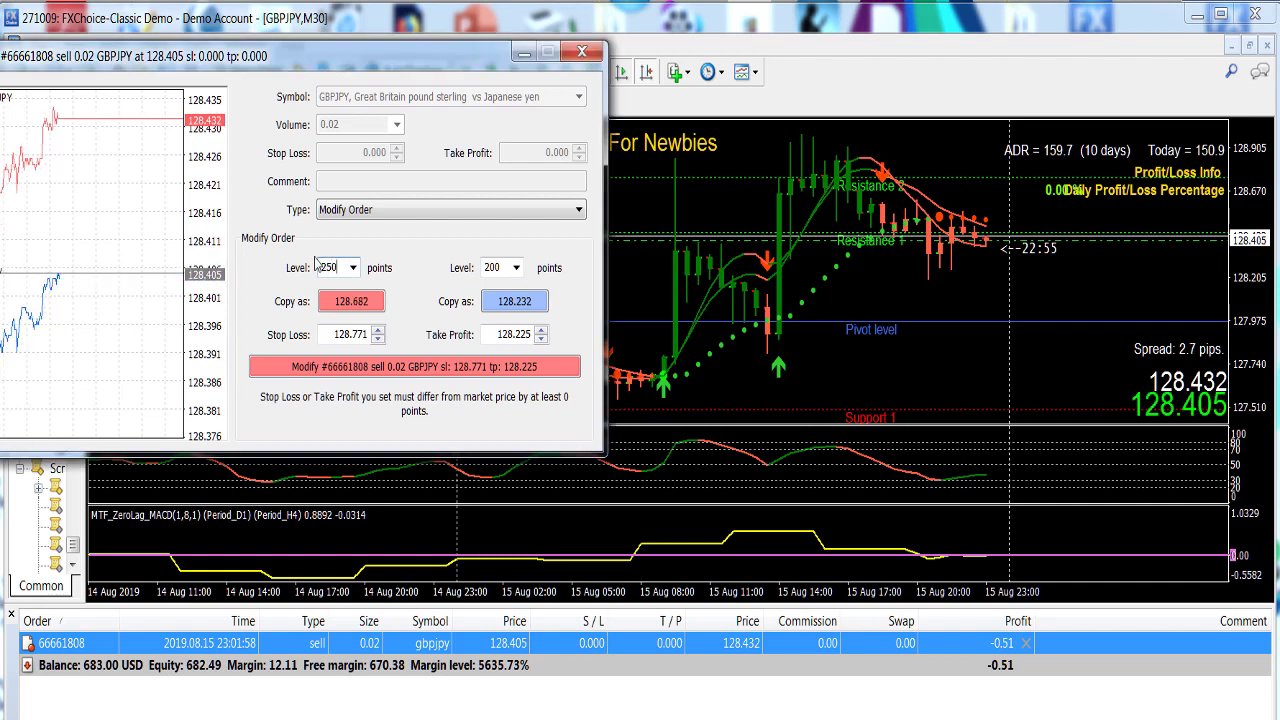
pyautogui.click(363, 302)
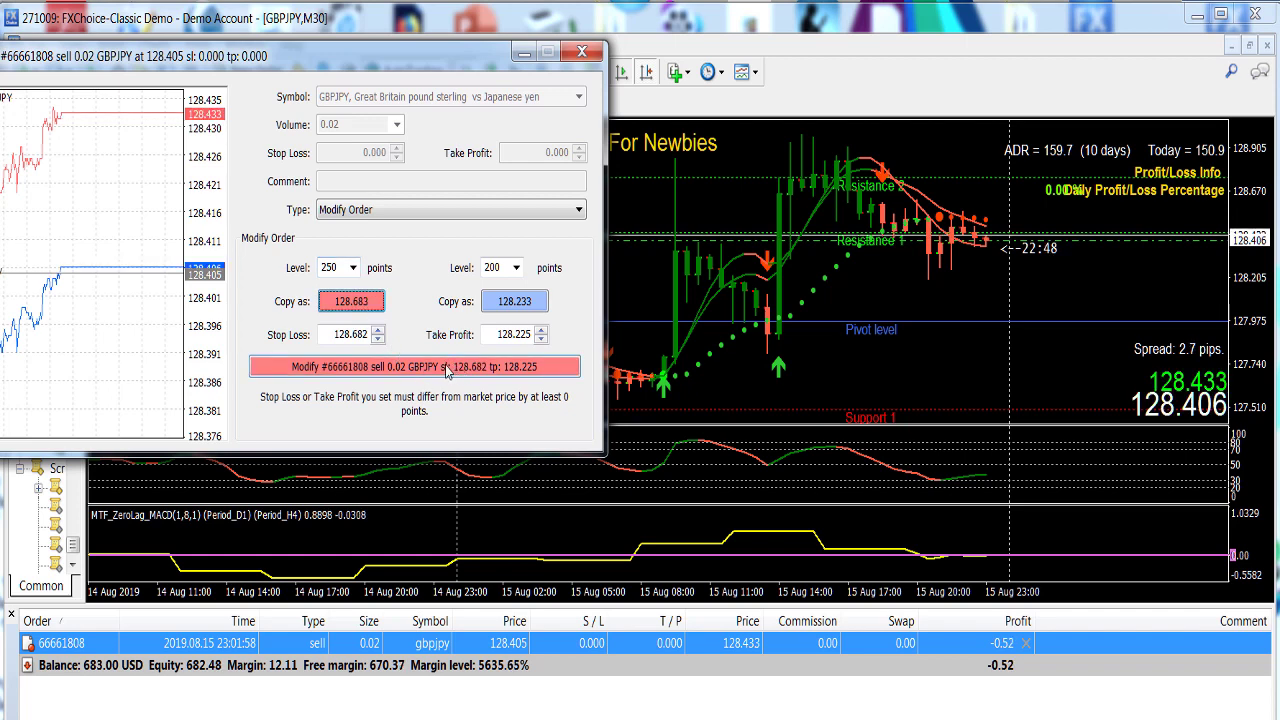
pyautogui.doubleClick(336, 268)
pyautogui.click(341, 271)
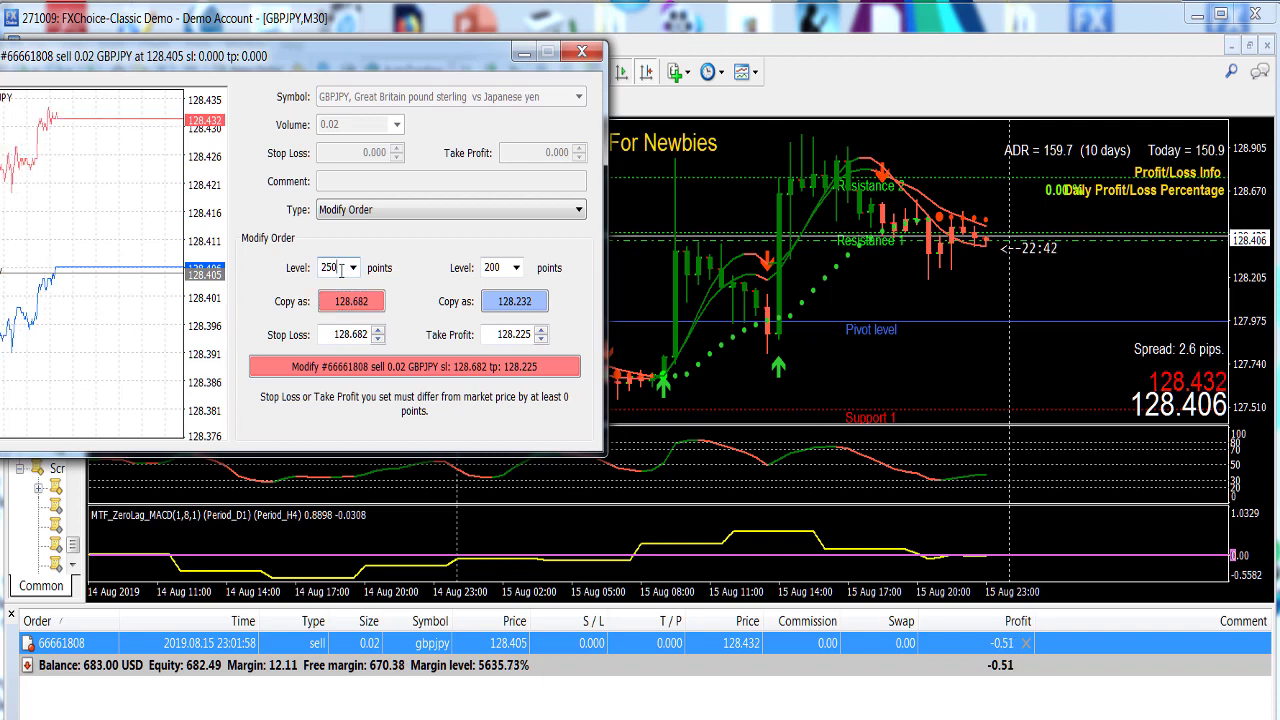
pyautogui.moveTo(340, 270); pyautogui.dragTo(305, 256)
pyautogui.write('200')
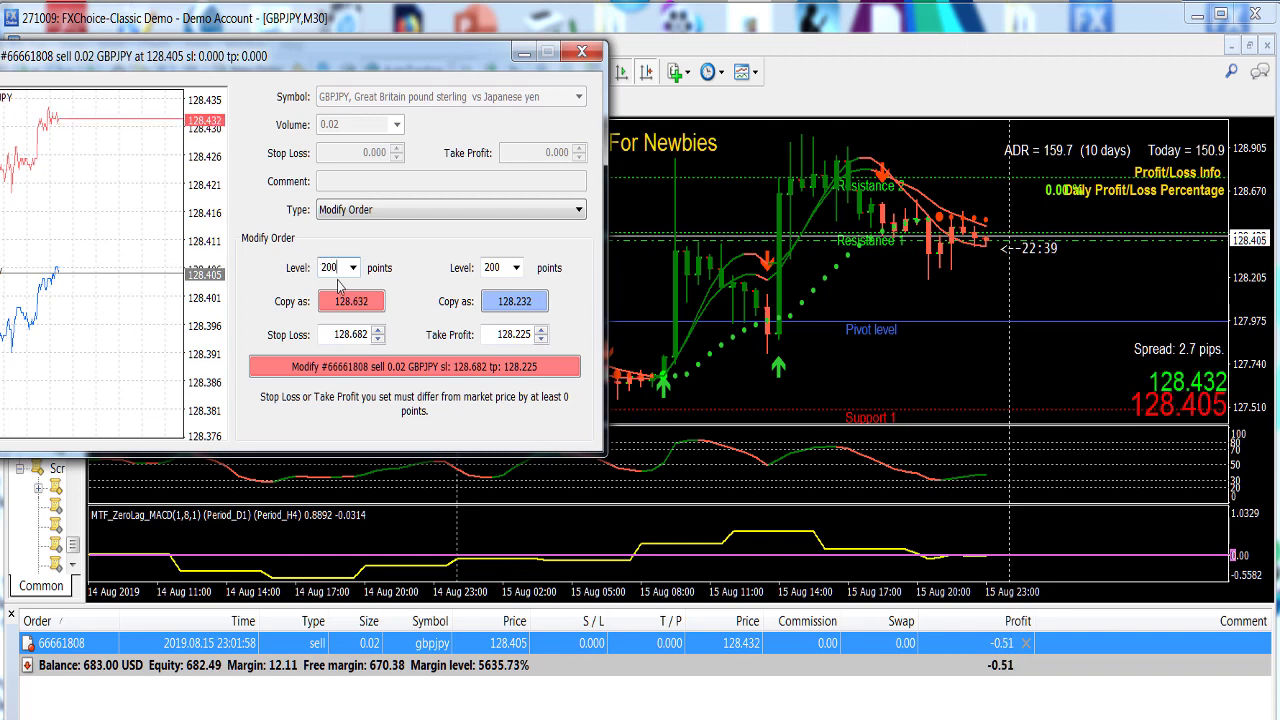
pyautogui.click(352, 305)
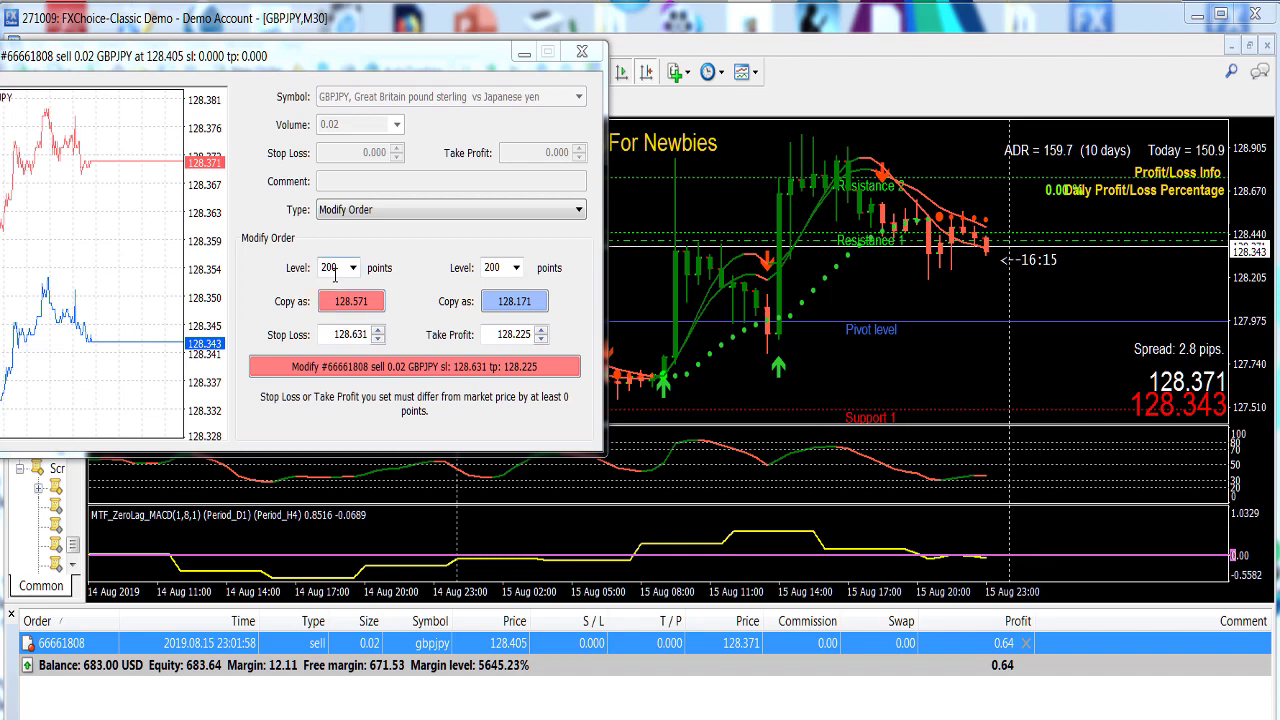
# Step: Set the take-profit level to 400 points, refresh SL 128.570 and TP 127.970, and apply
pyautogui.doubleClick(491, 267)
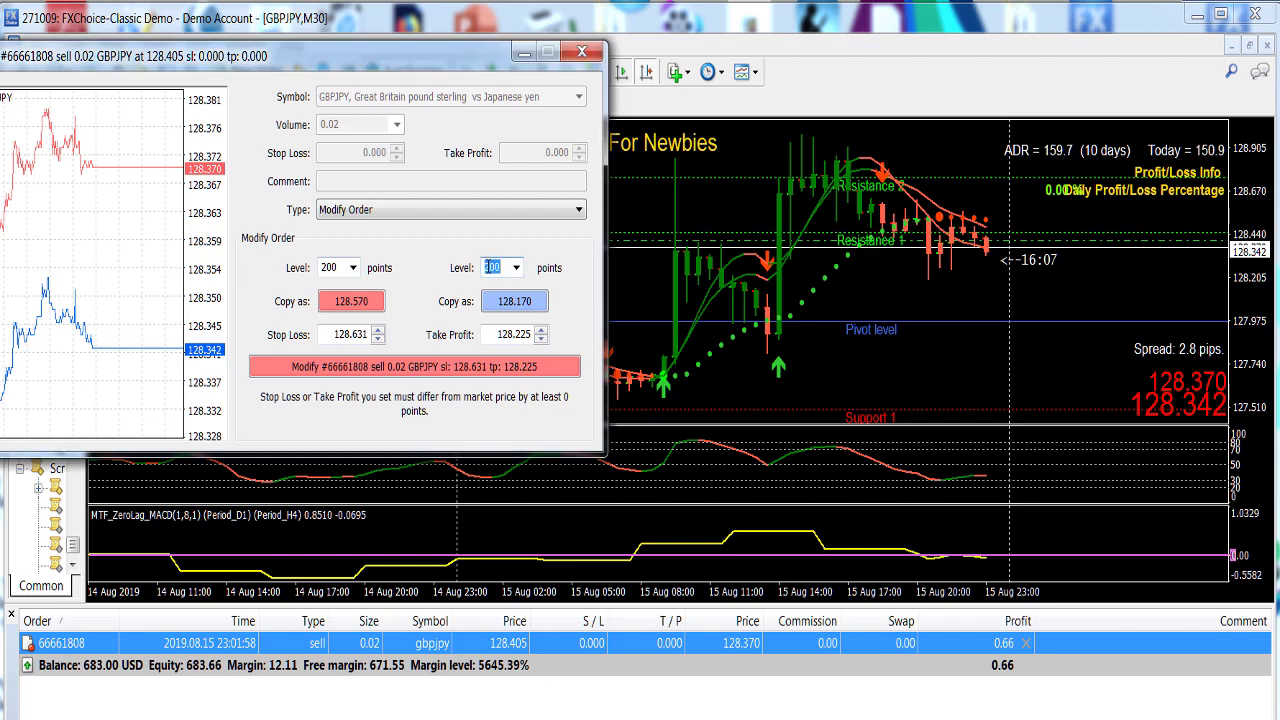
pyautogui.write('400')
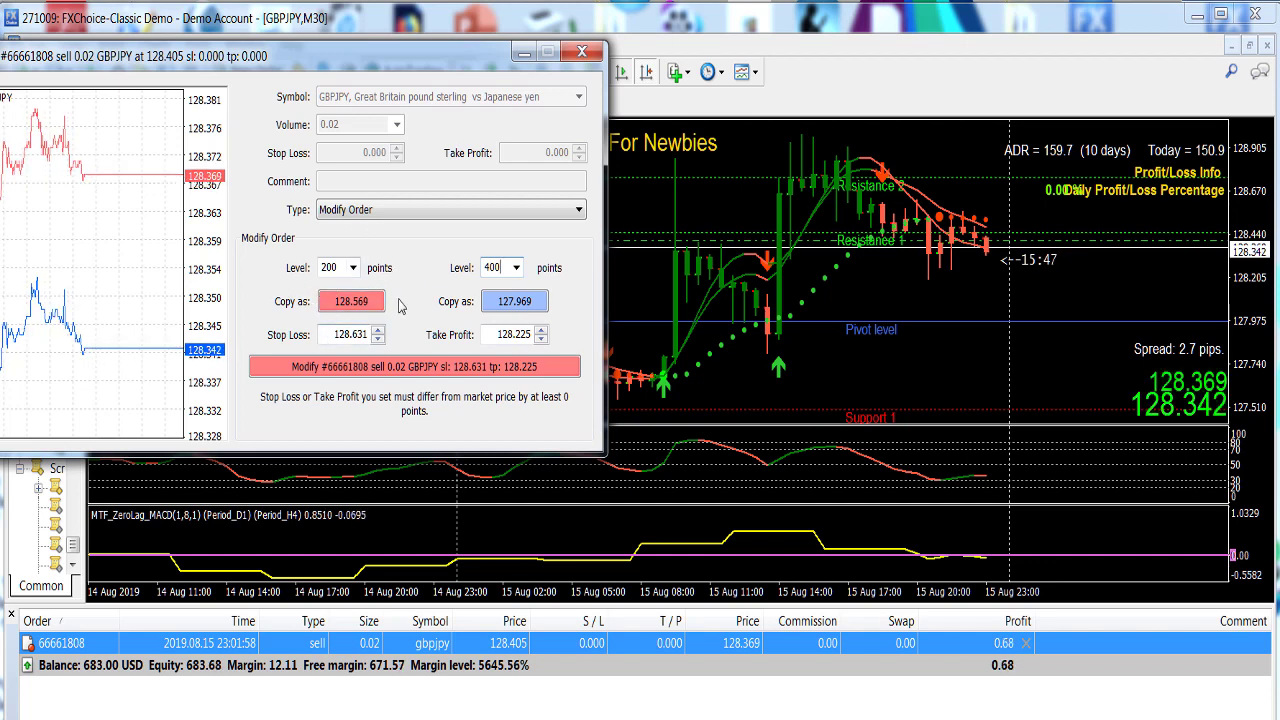
pyautogui.click(504, 304)
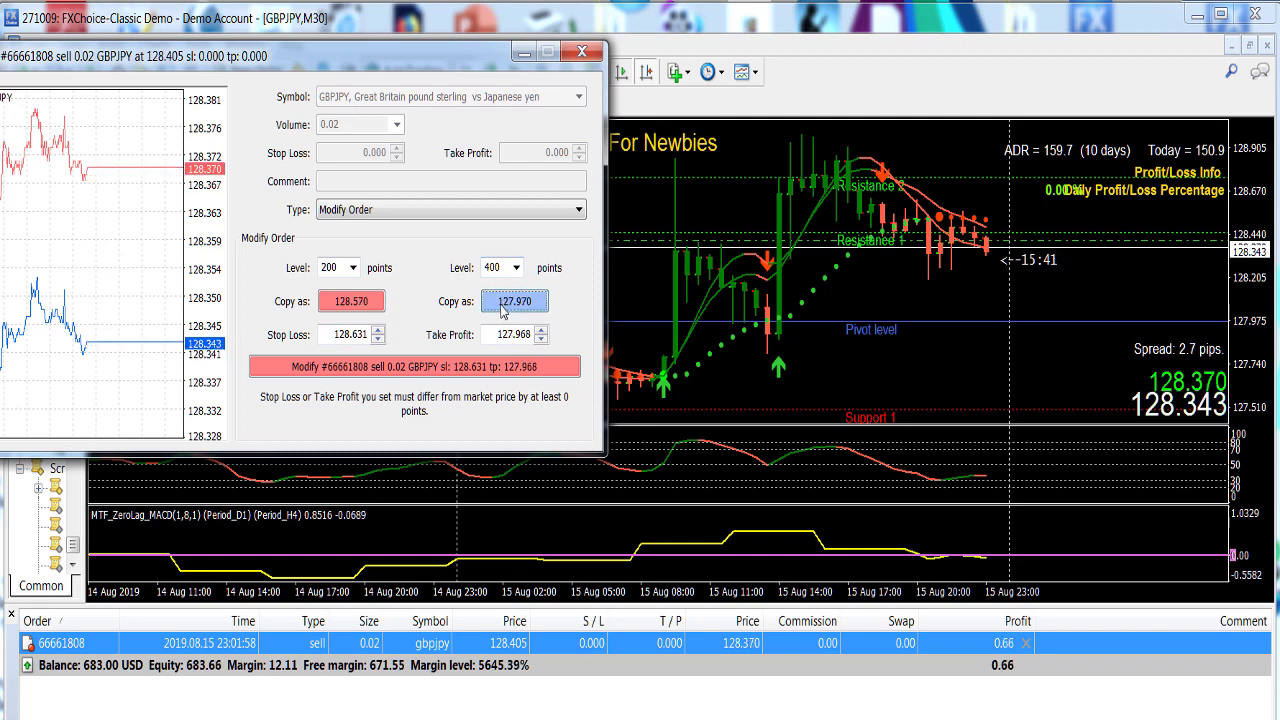
pyautogui.click(340, 305)
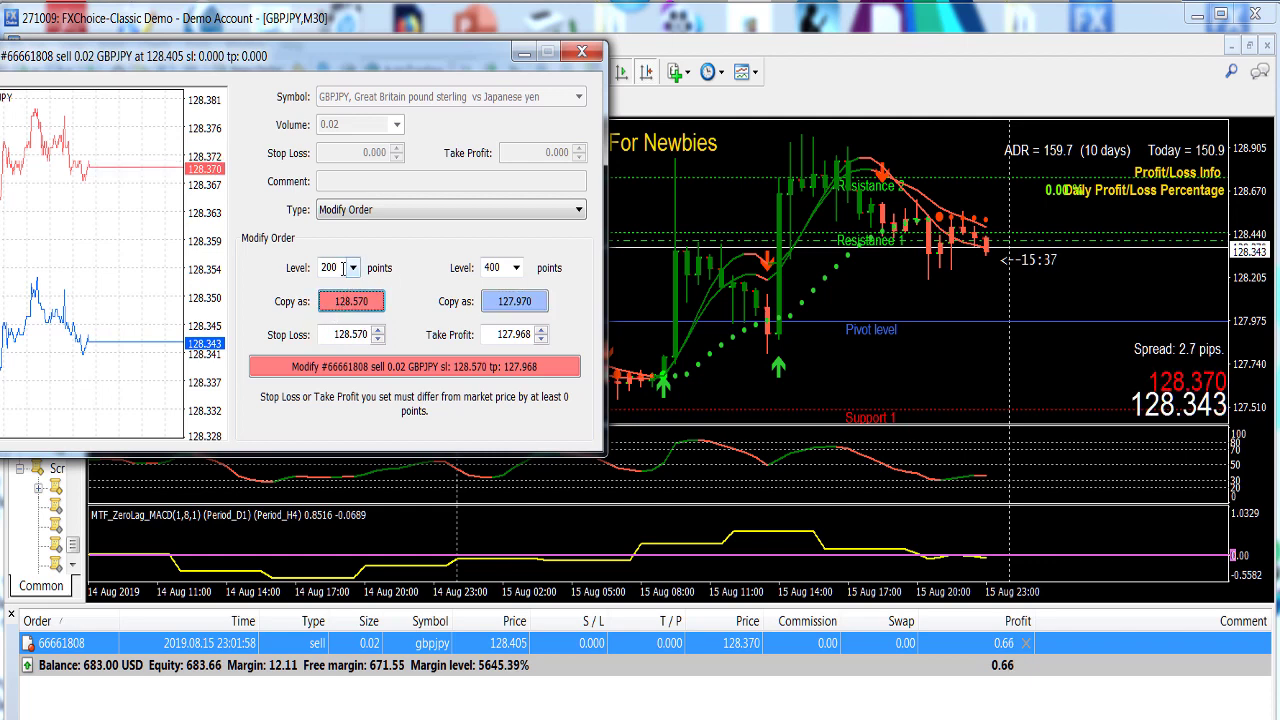
pyautogui.click(510, 302)
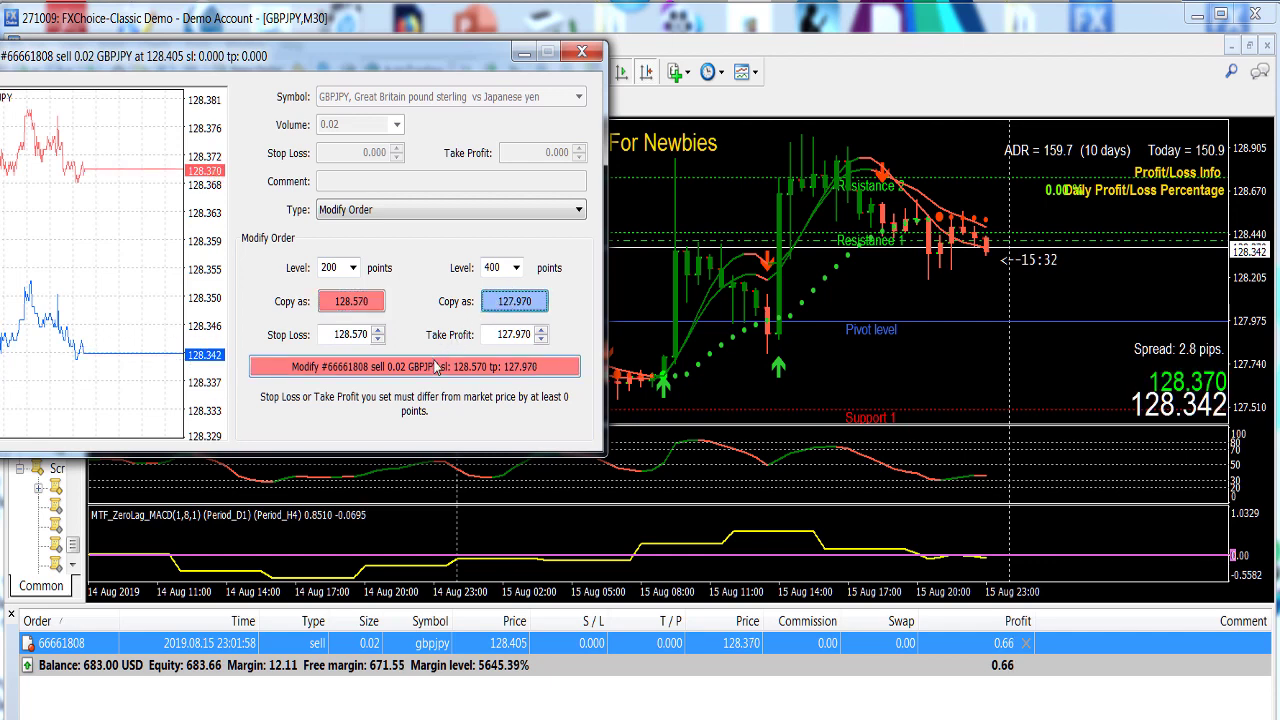
pyautogui.click(435, 367)
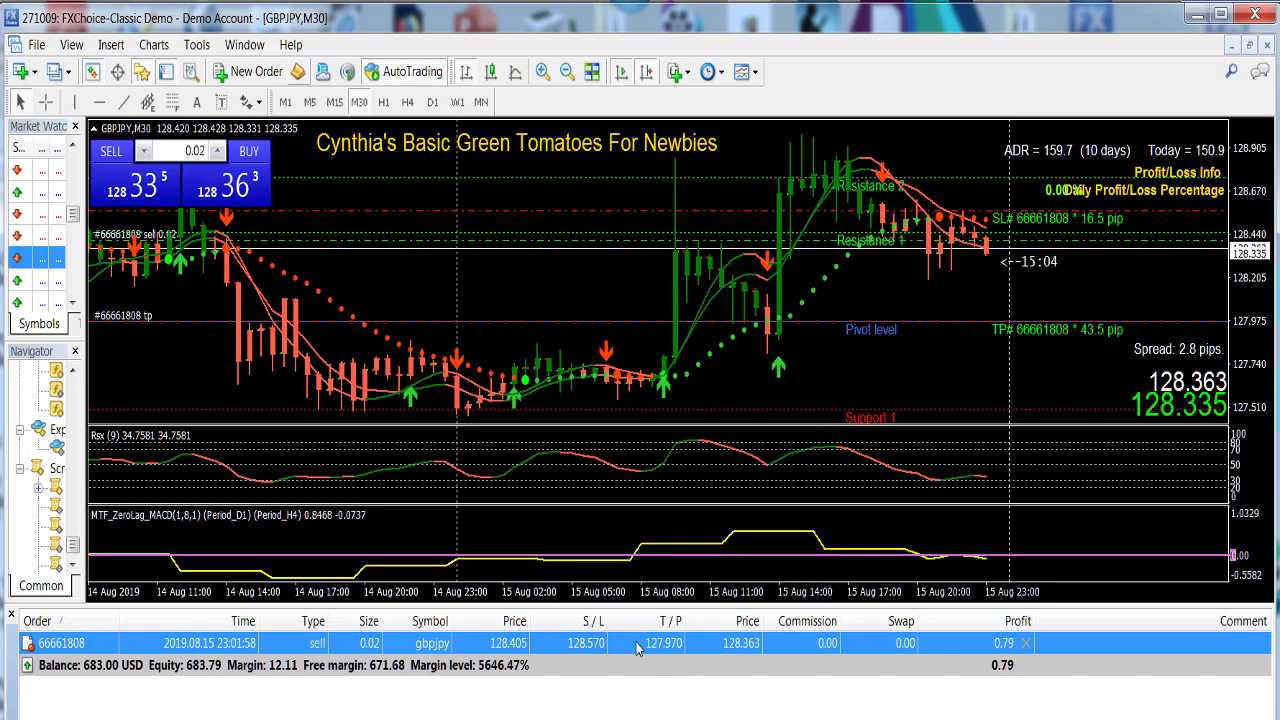
# Step: Show the Trailing Stop submenu for the GBPJPY sell order in the Trade tab
pyautogui.rightClick(637, 648)
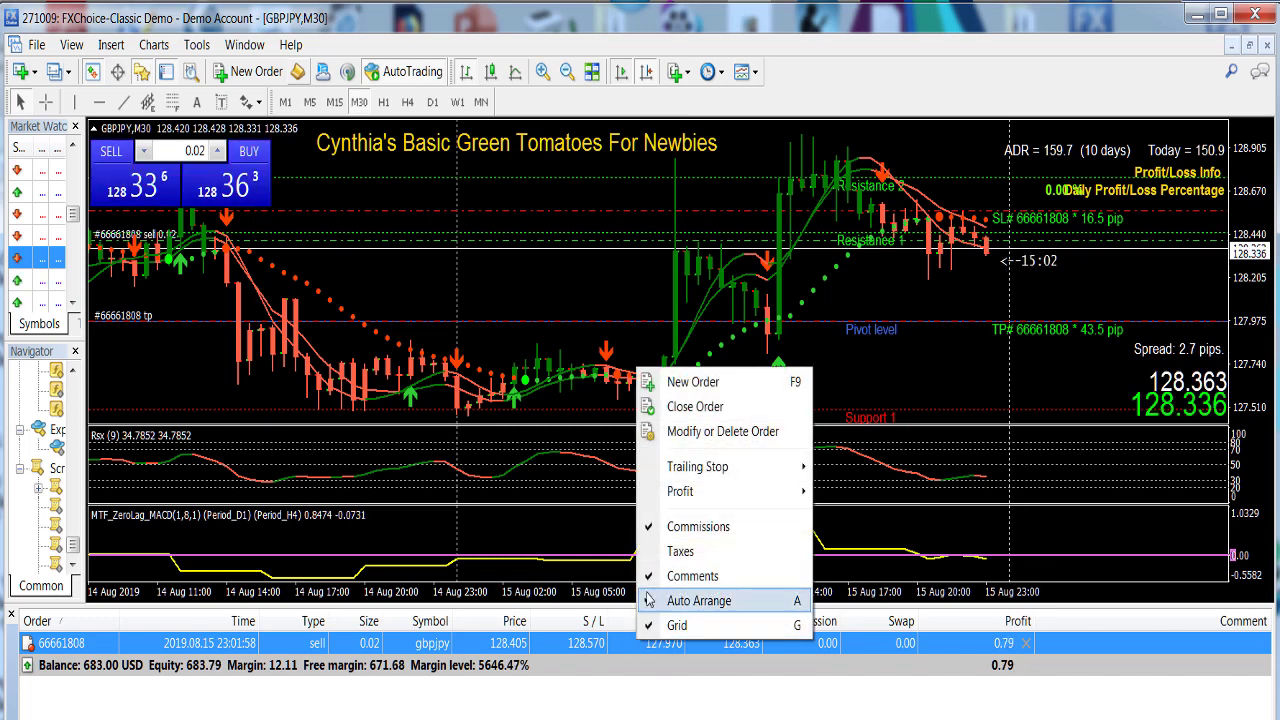
pyautogui.moveTo(714, 472)
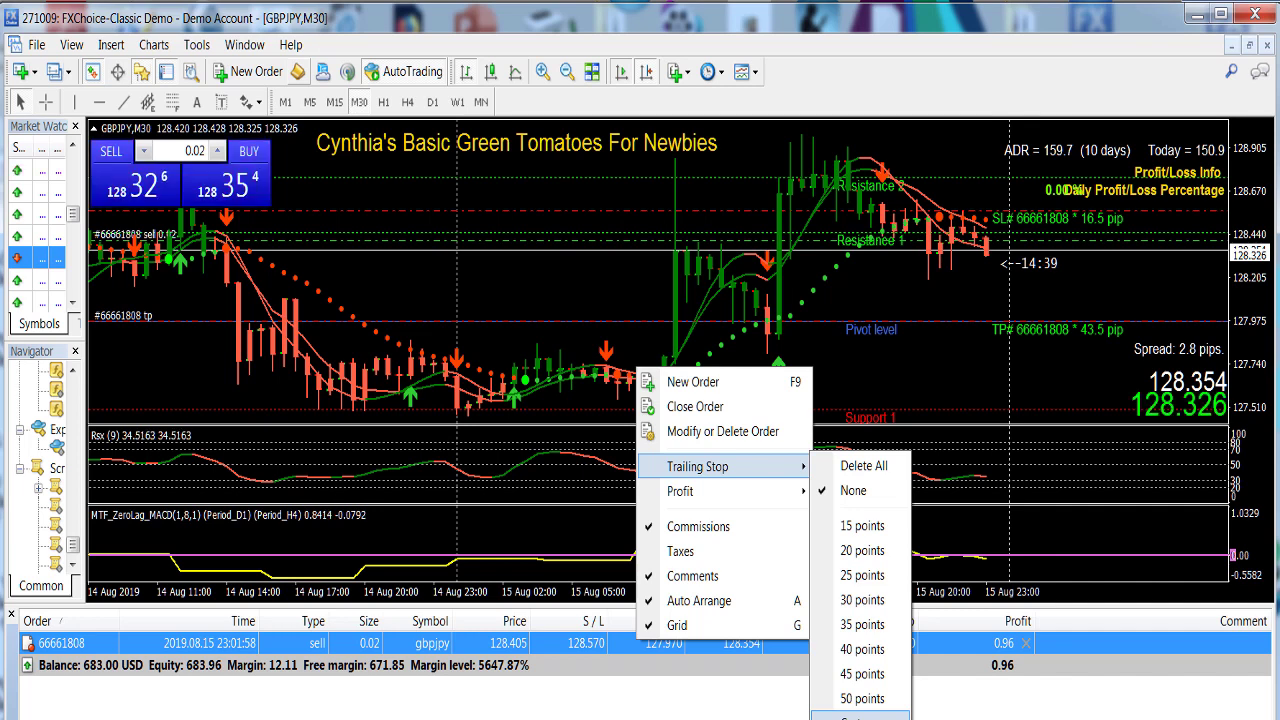
# Step: Open the Custom trailing stop dialog and enter 200 as the trailing level
pyautogui.click(860, 716)
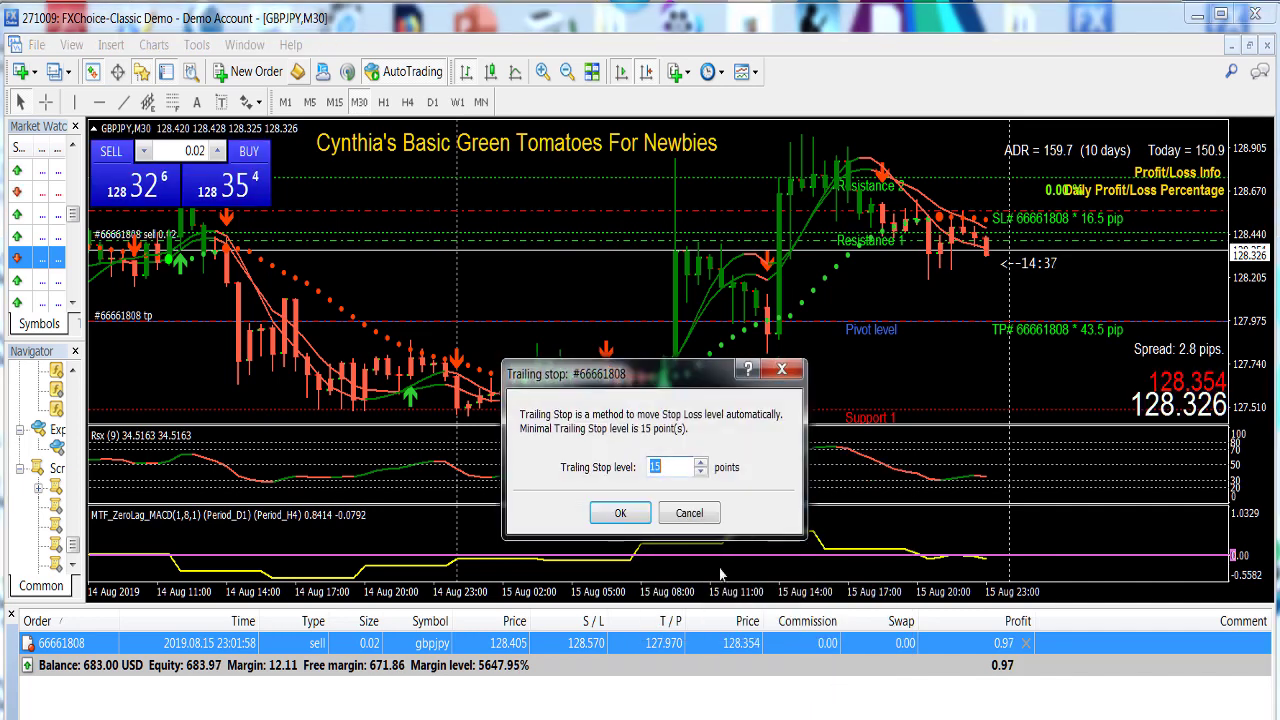
pyautogui.click(666, 467)
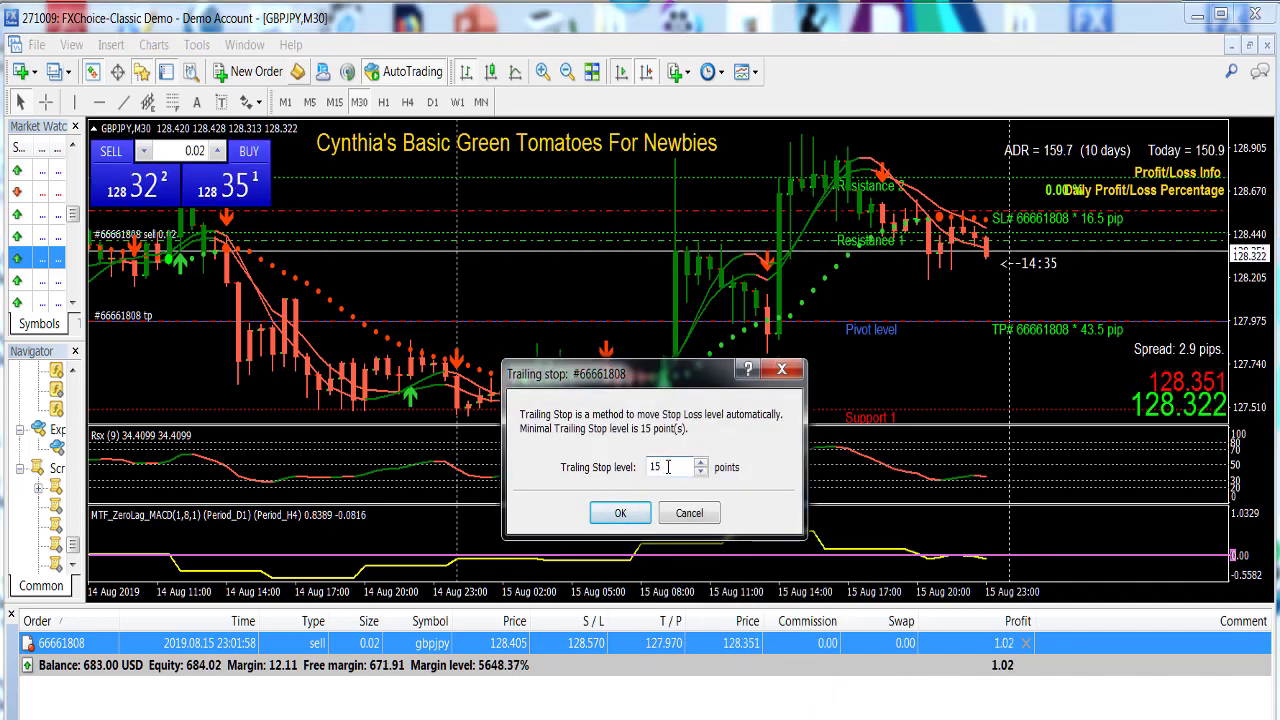
pyautogui.write('0')
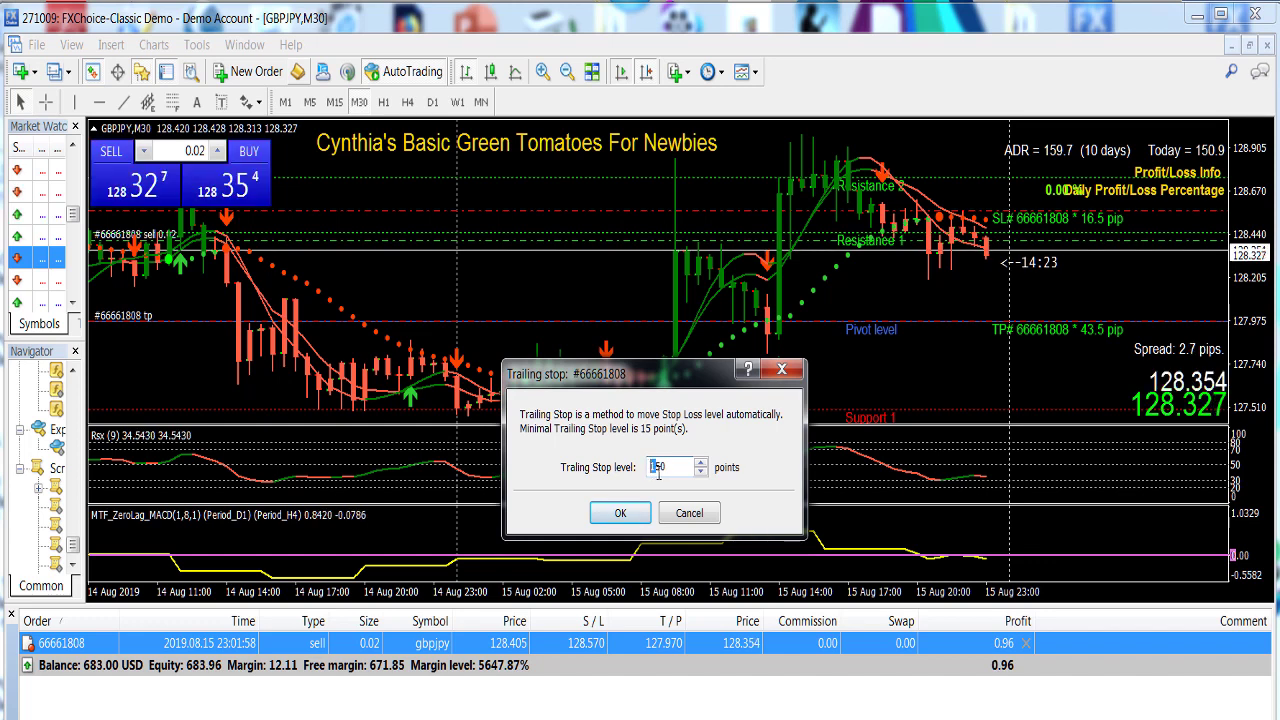
pyautogui.doubleClick(650, 467)
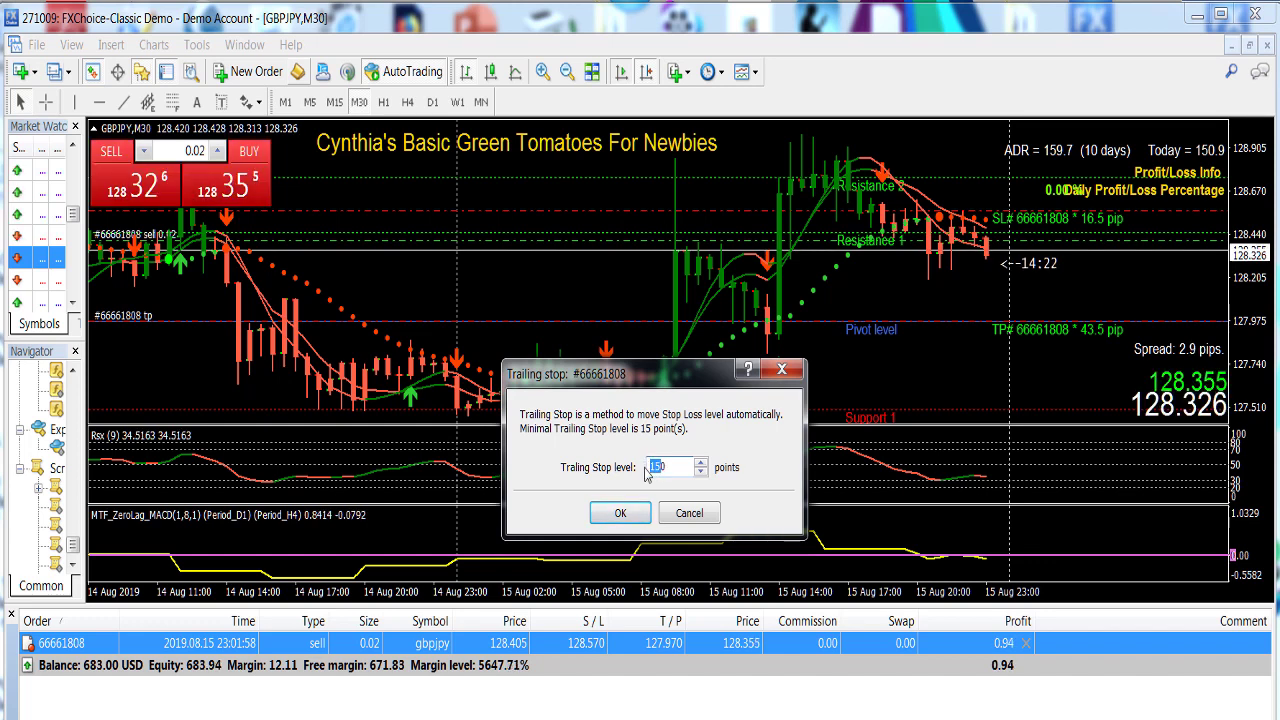
pyautogui.write('200')
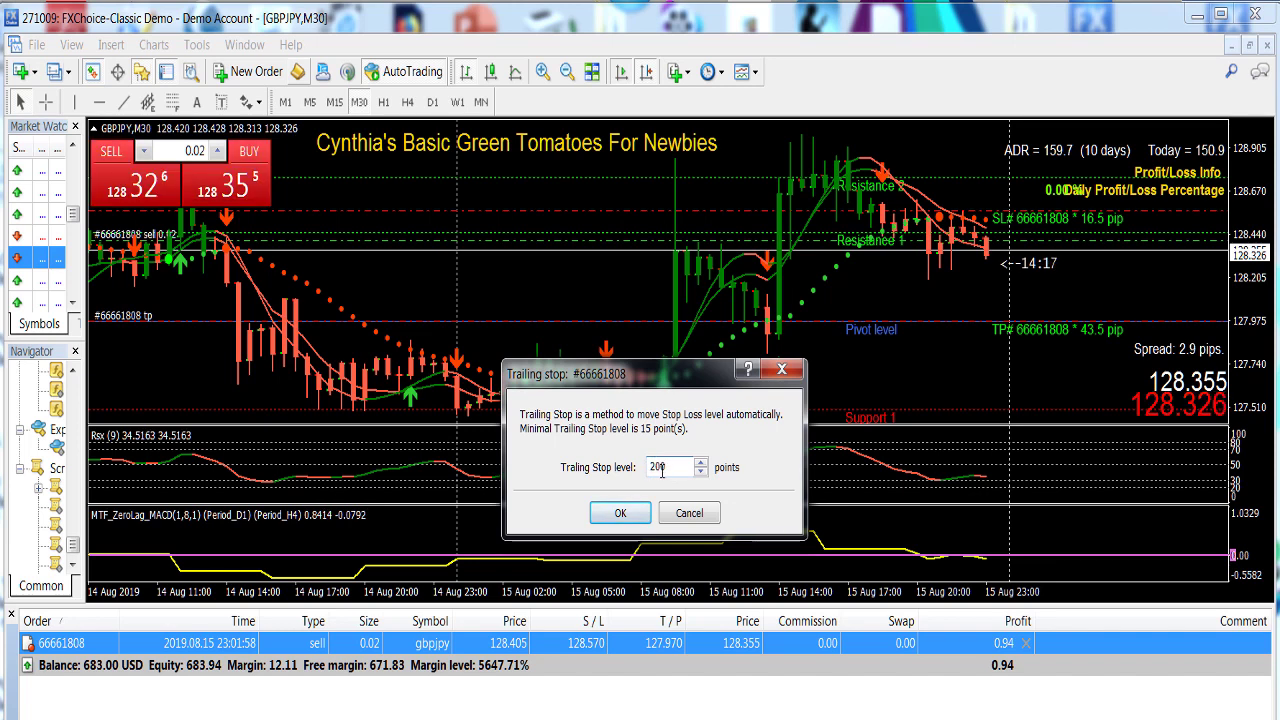
pyautogui.press('BackSpace')
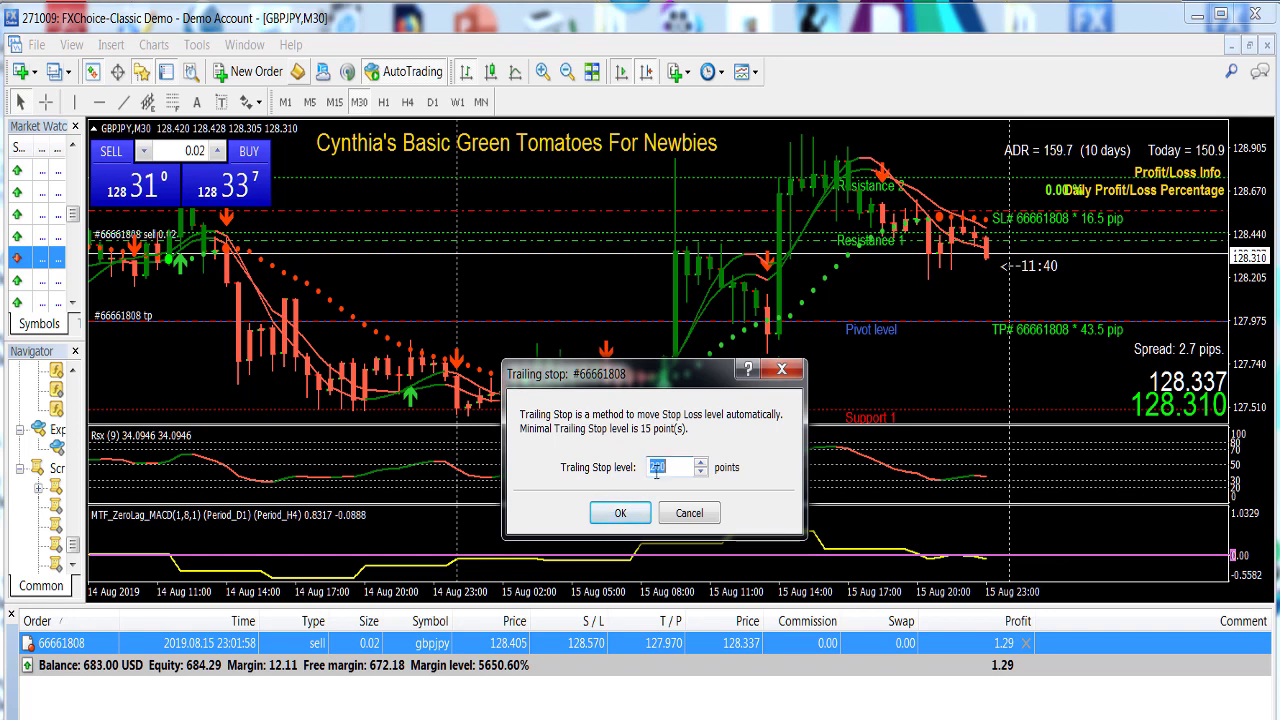
# Step: Correct the trailing stop level to 150 points and confirm with OK
pyautogui.write('100')
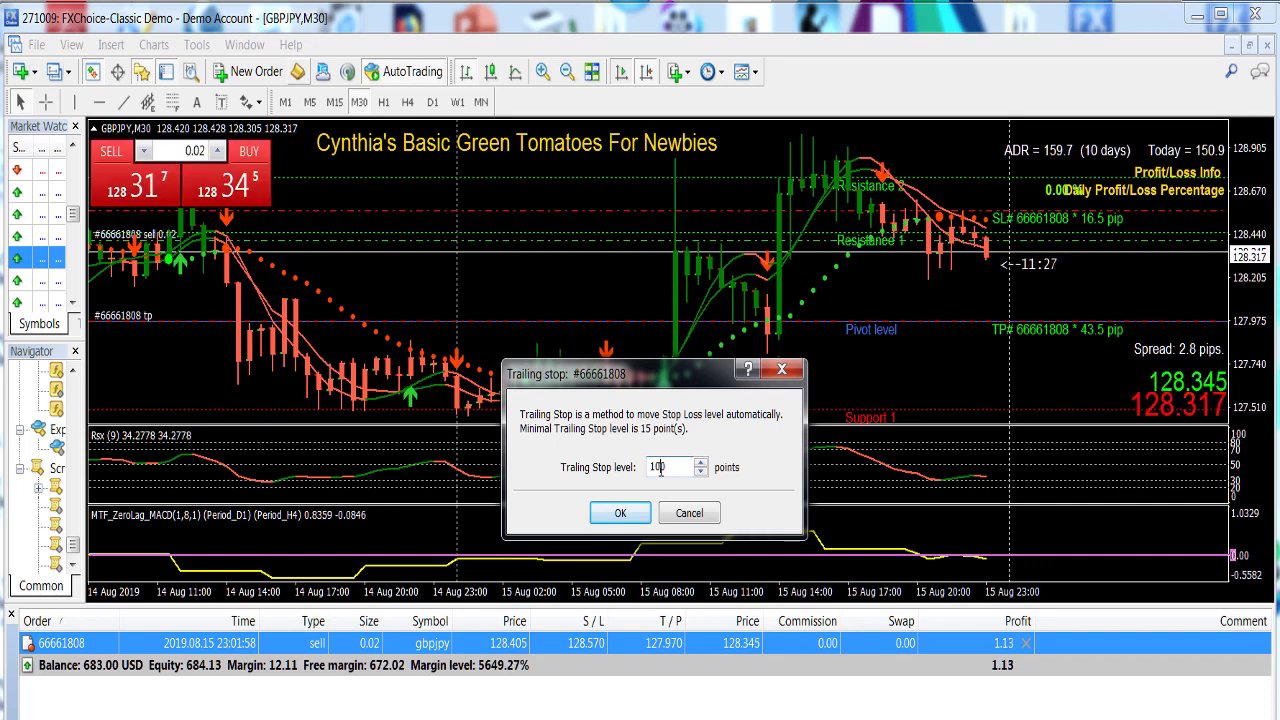
pyautogui.press('BackSpace')
pyautogui.press('BackSpace')
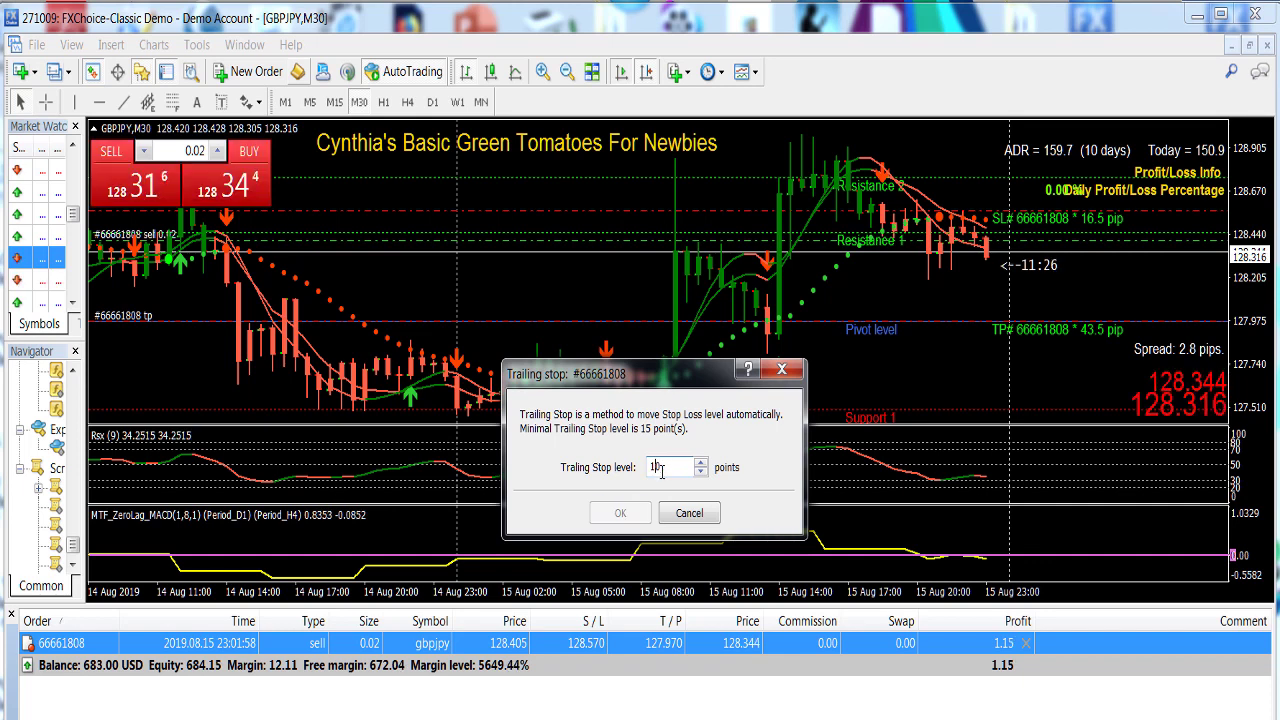
pyautogui.write('50')
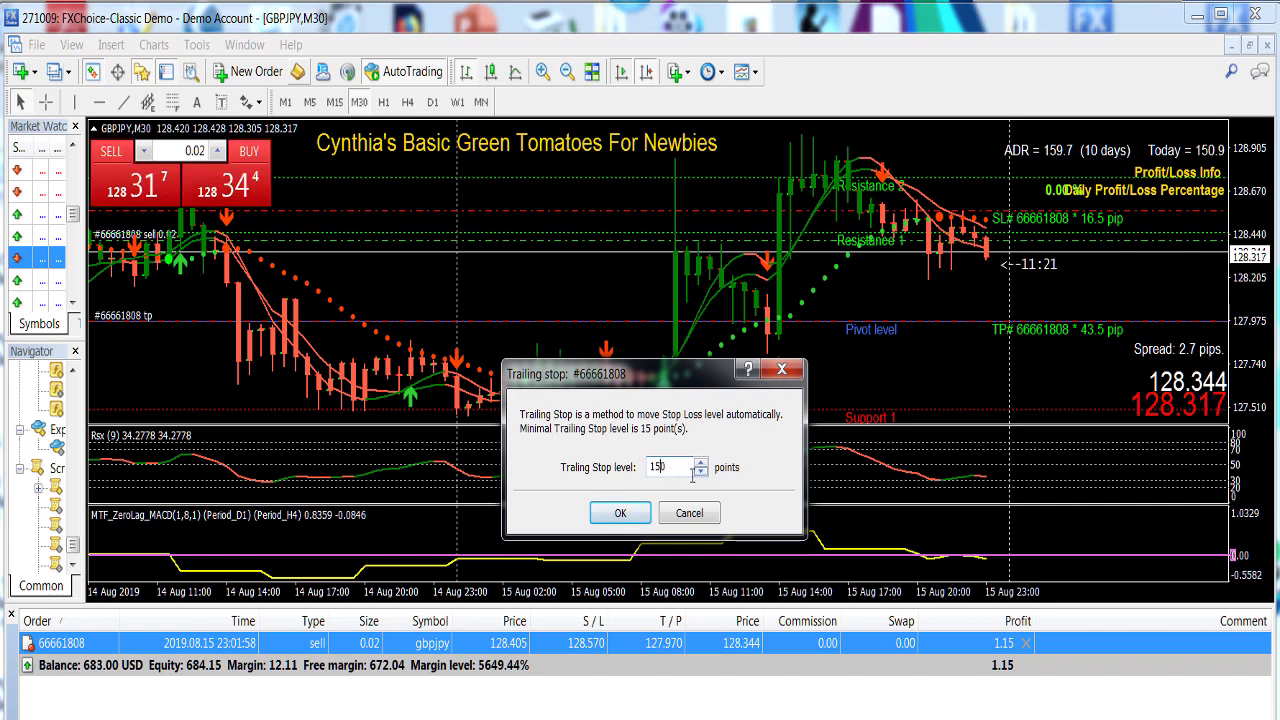
pyautogui.click(621, 513)
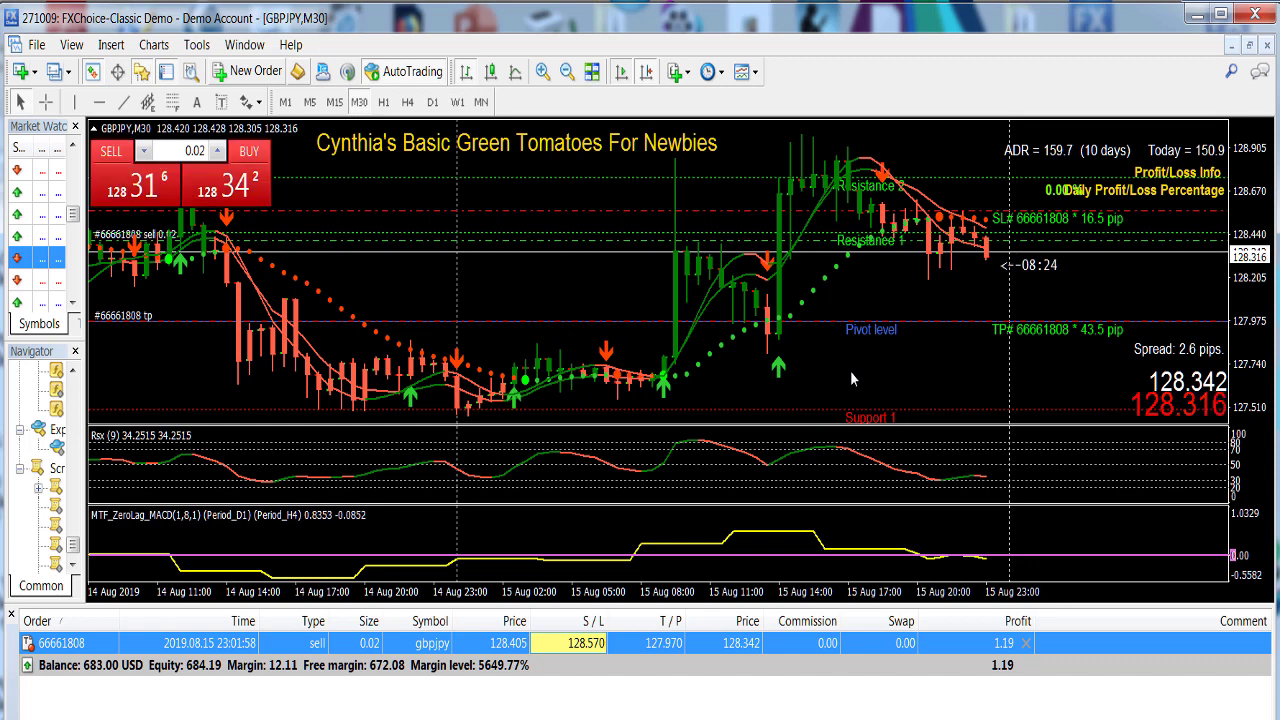
# Step: Open a new AUDUSD chart, apply the Cynthia's-Basic-Green-Tomatos-For-Newbies template, and dismiss the alert
pyautogui.click(32, 74)
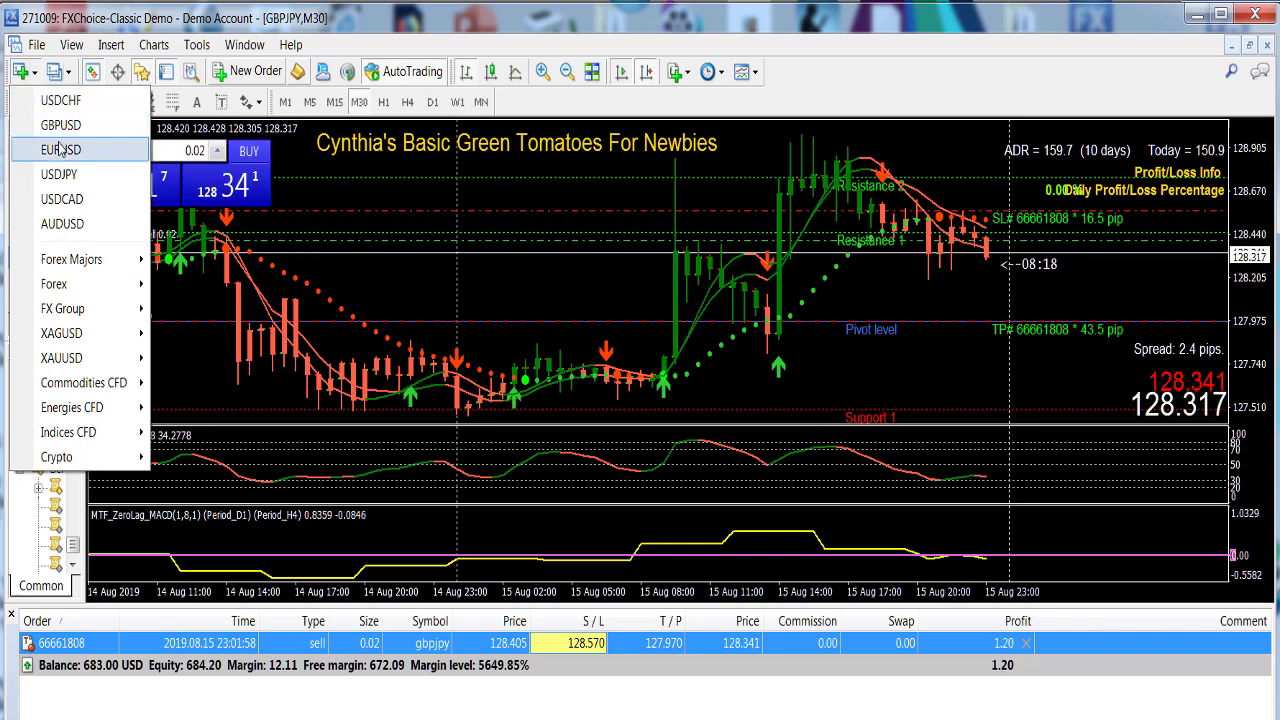
pyautogui.click(63, 224)
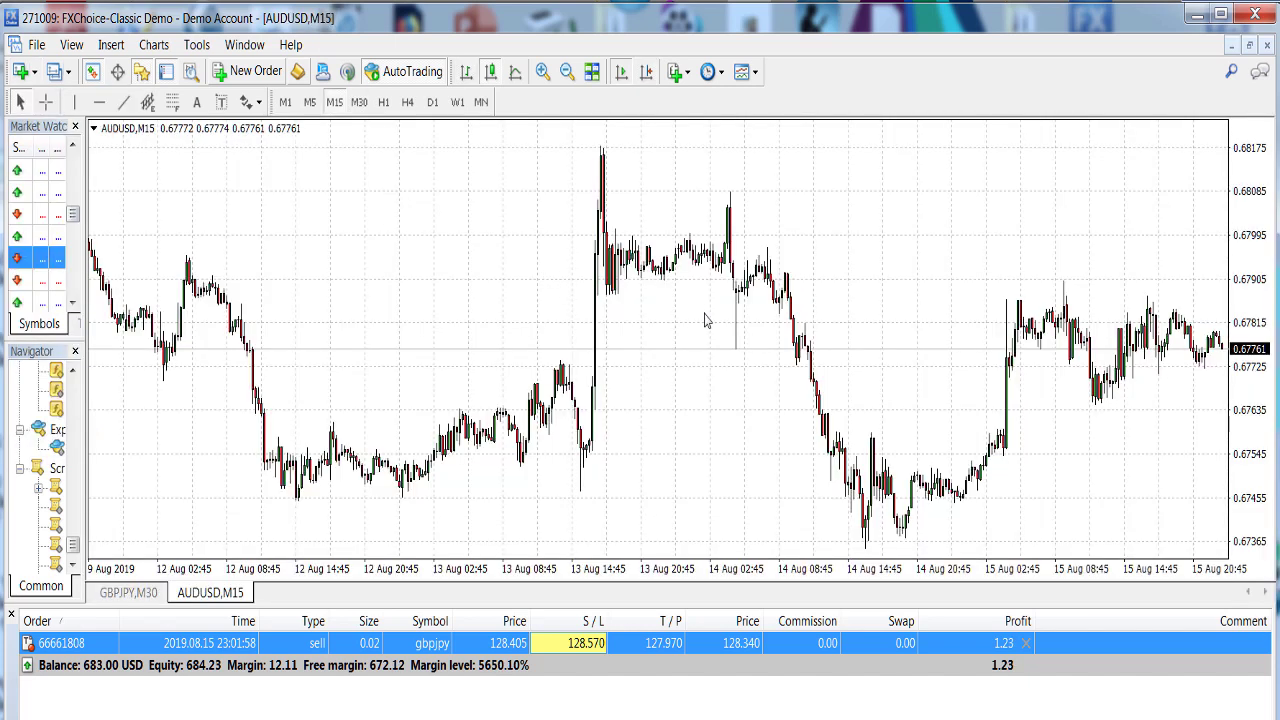
pyautogui.click(752, 71)
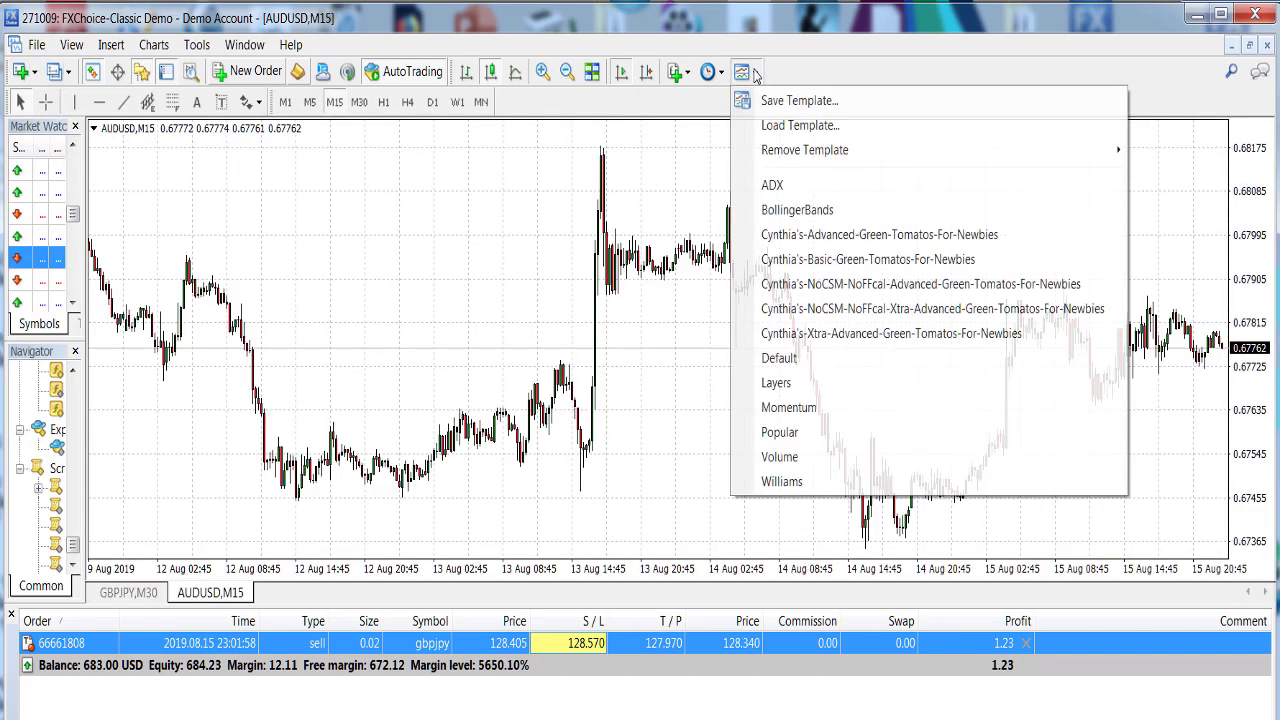
pyautogui.click(795, 259)
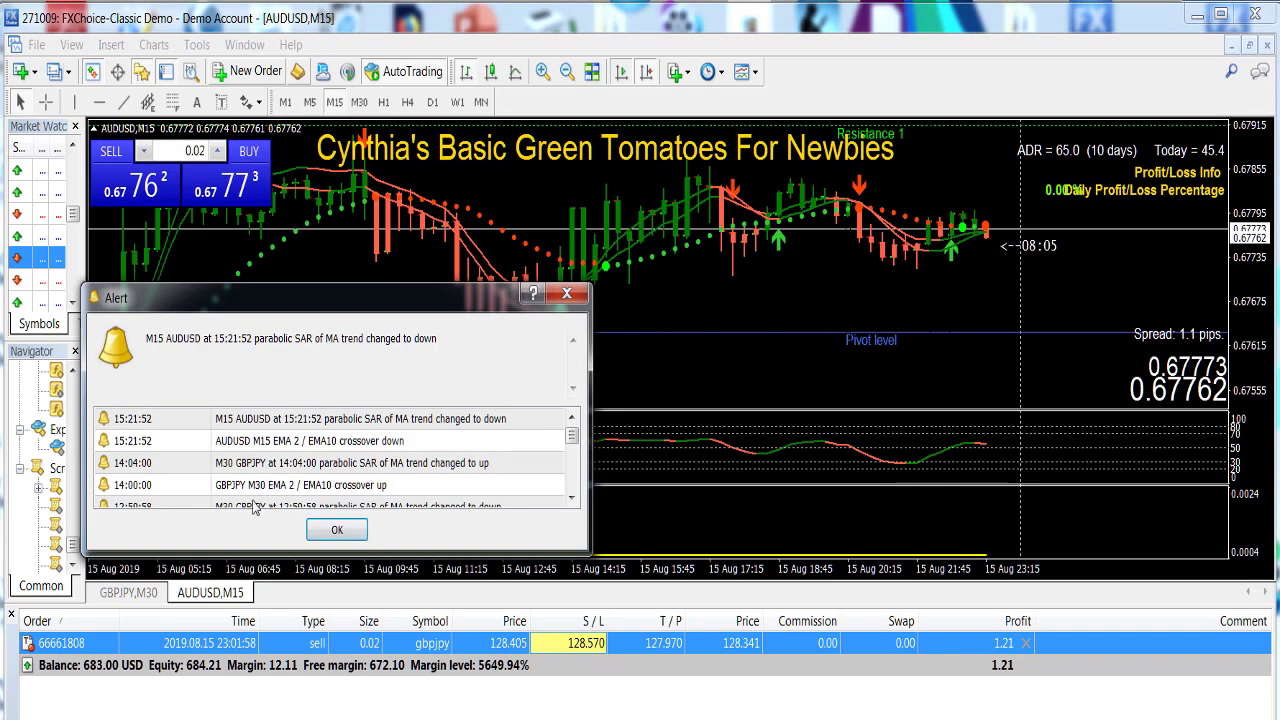
pyautogui.click(308, 521)
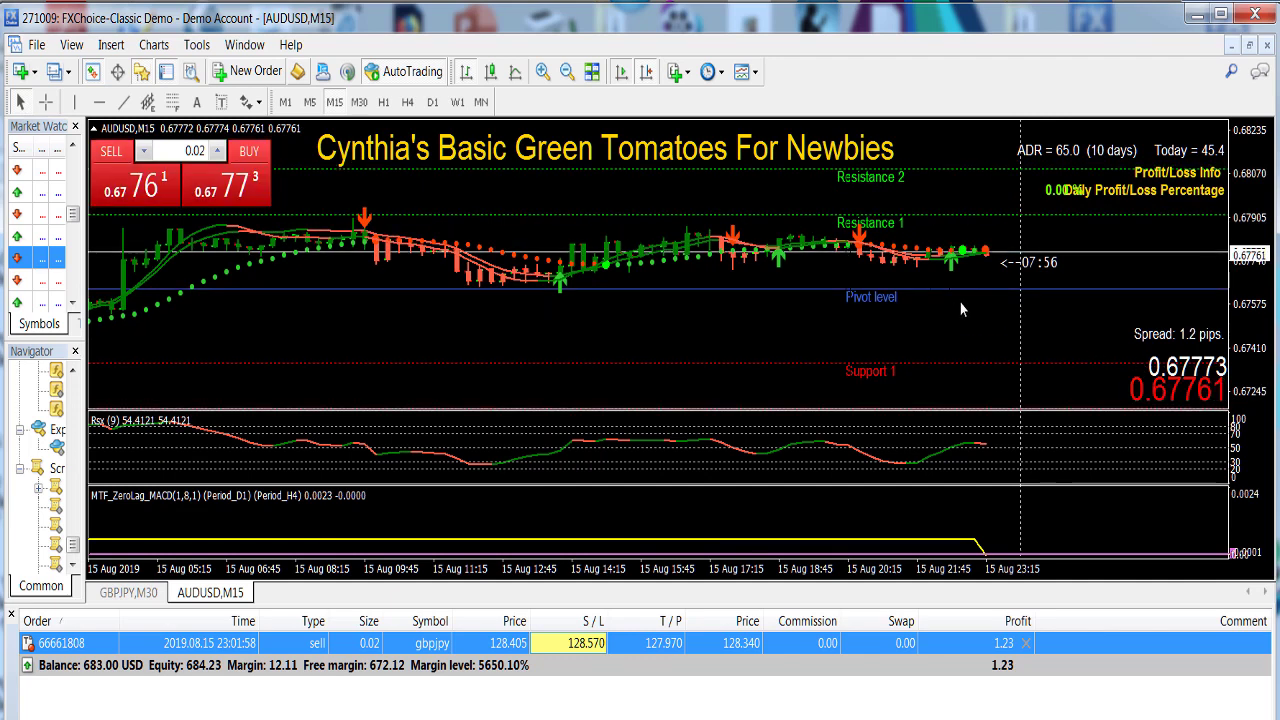
pyautogui.moveTo(984, 558)
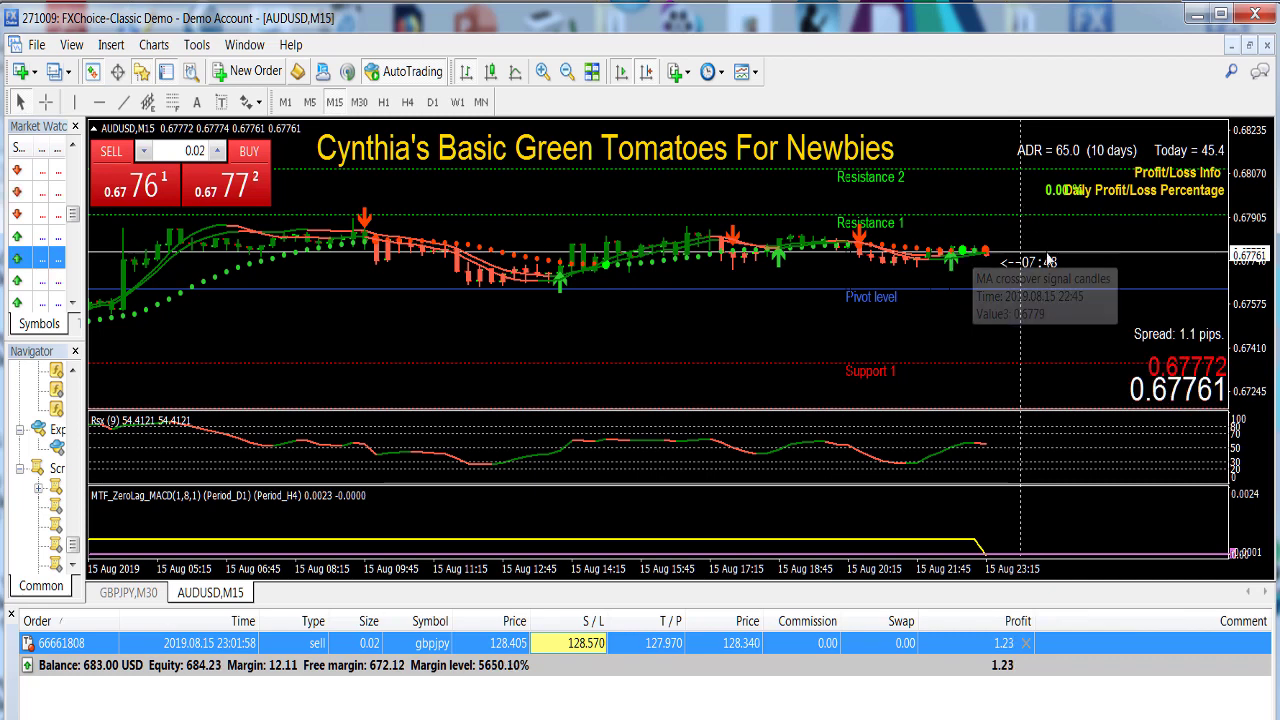
pyautogui.moveTo(1249, 330); pyautogui.dragTo(1240, 280)
pyautogui.moveTo(1245, 175); pyautogui.dragTo(1250, 135)
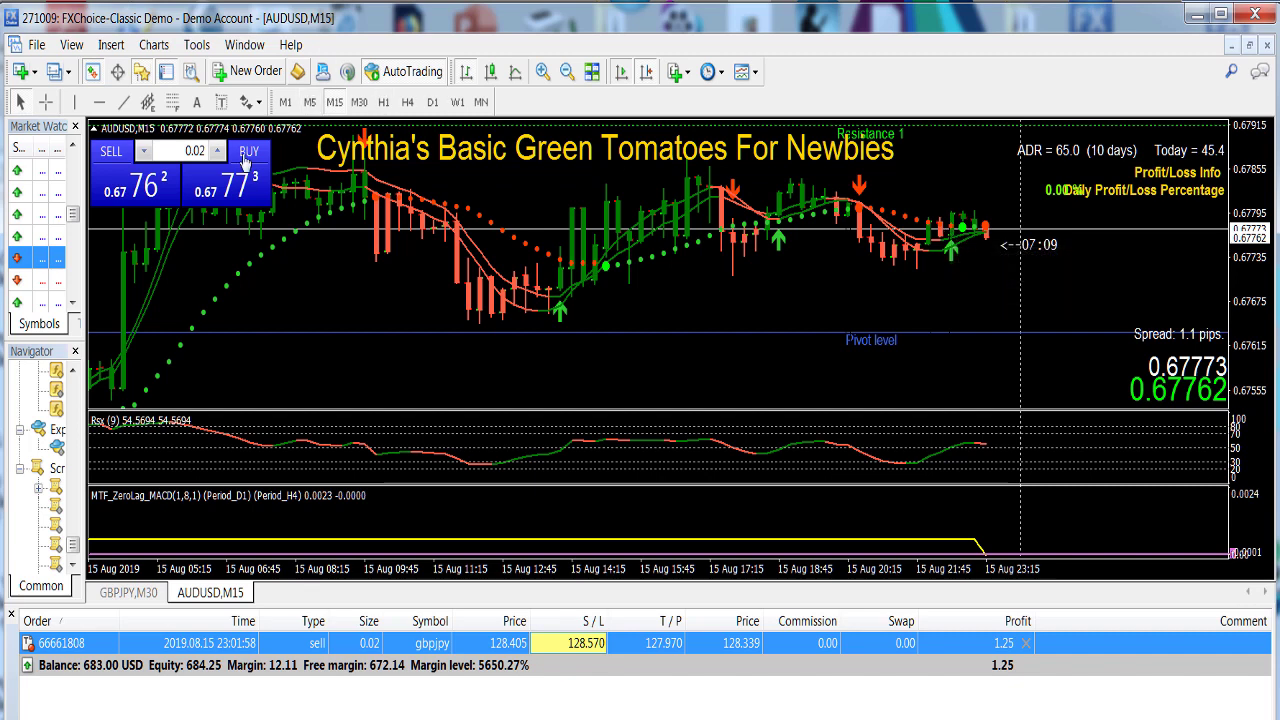
pyautogui.click(45, 101)
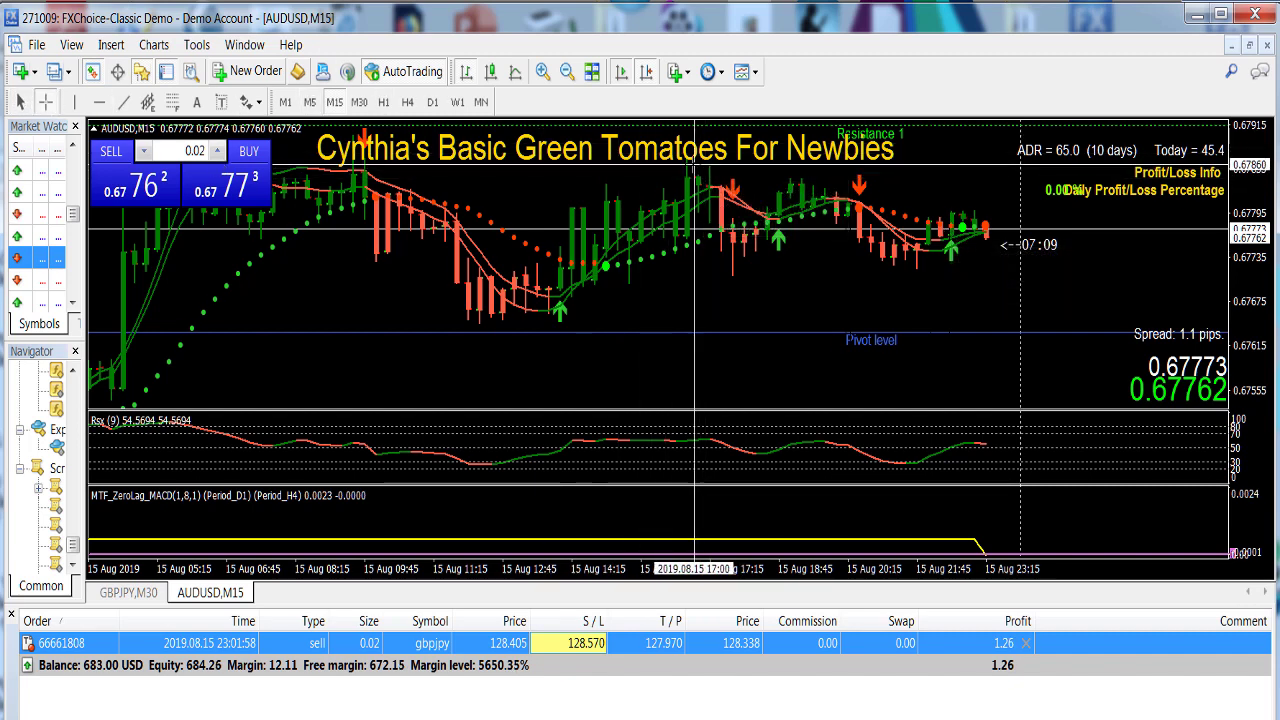
pyautogui.moveTo(688, 162); pyautogui.dragTo(733, 281)
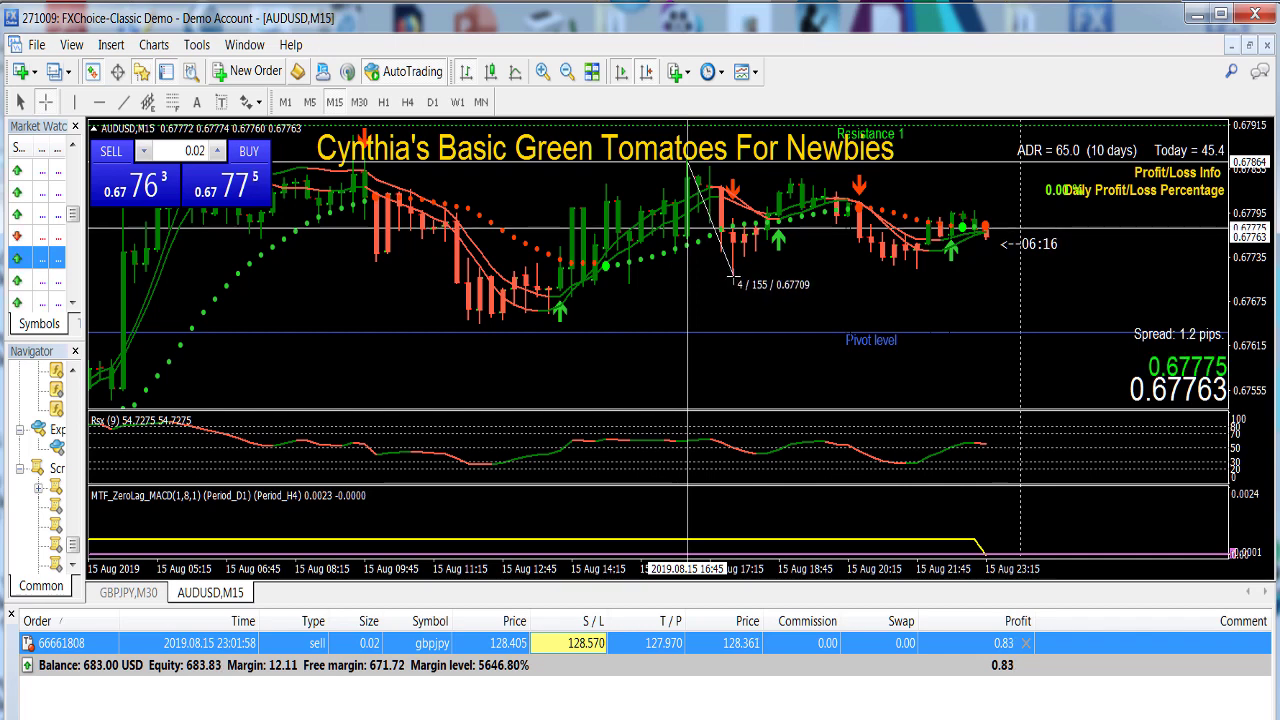
pyautogui.moveTo(733, 277); pyautogui.dragTo(734, 279)
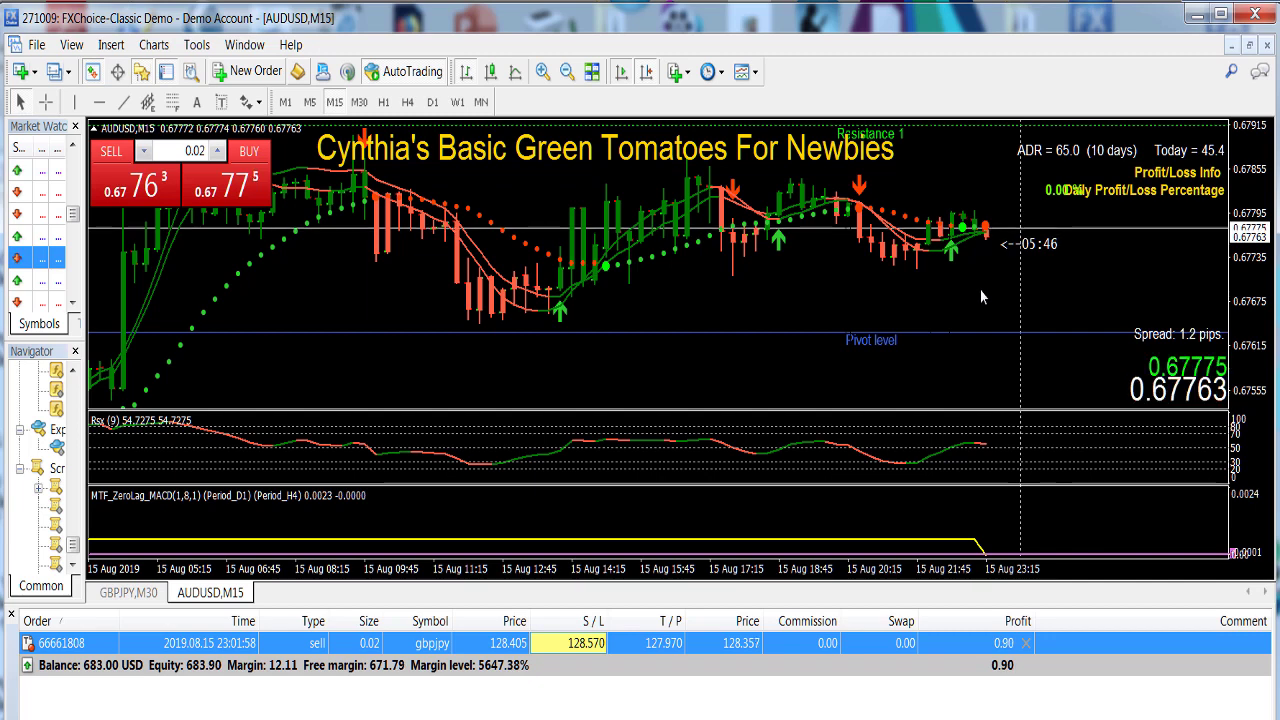
# Step: Put the AUDUSD chart on M30 and drag the EMA2/EMA10 crossover alert out of the way
pyautogui.click(360, 103)
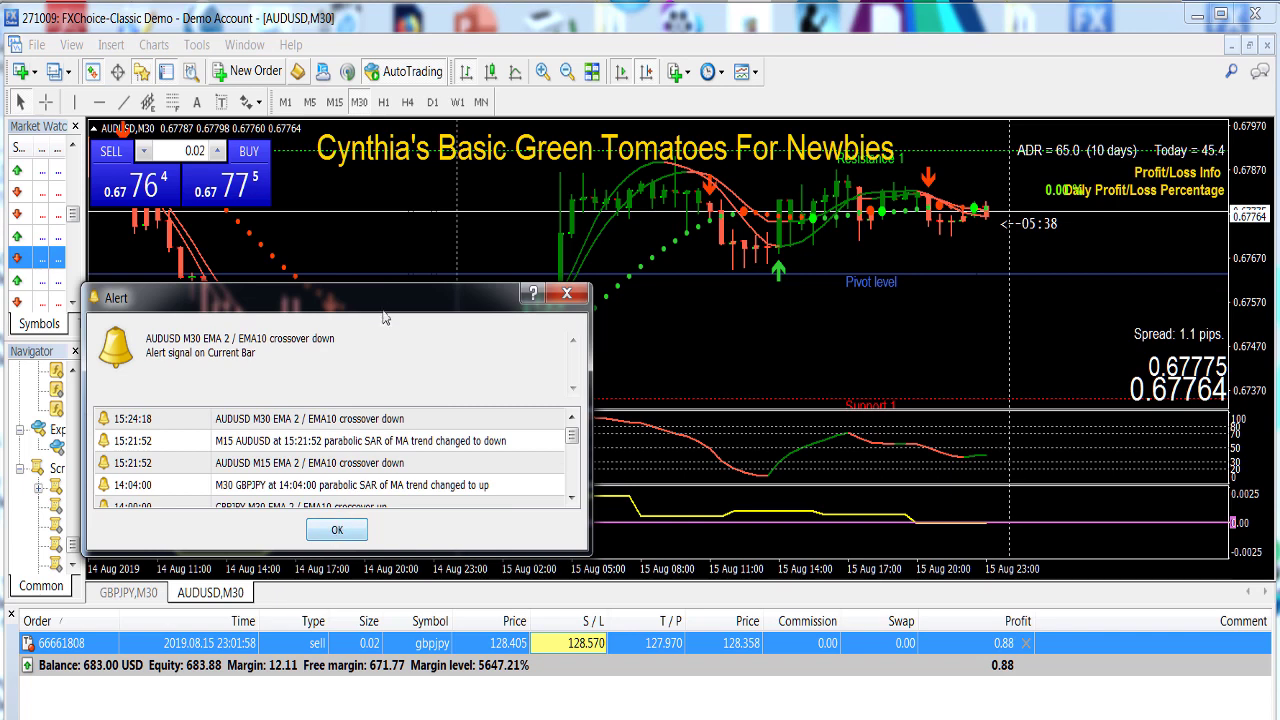
pyautogui.moveTo(387, 305); pyautogui.dragTo(441, 258)
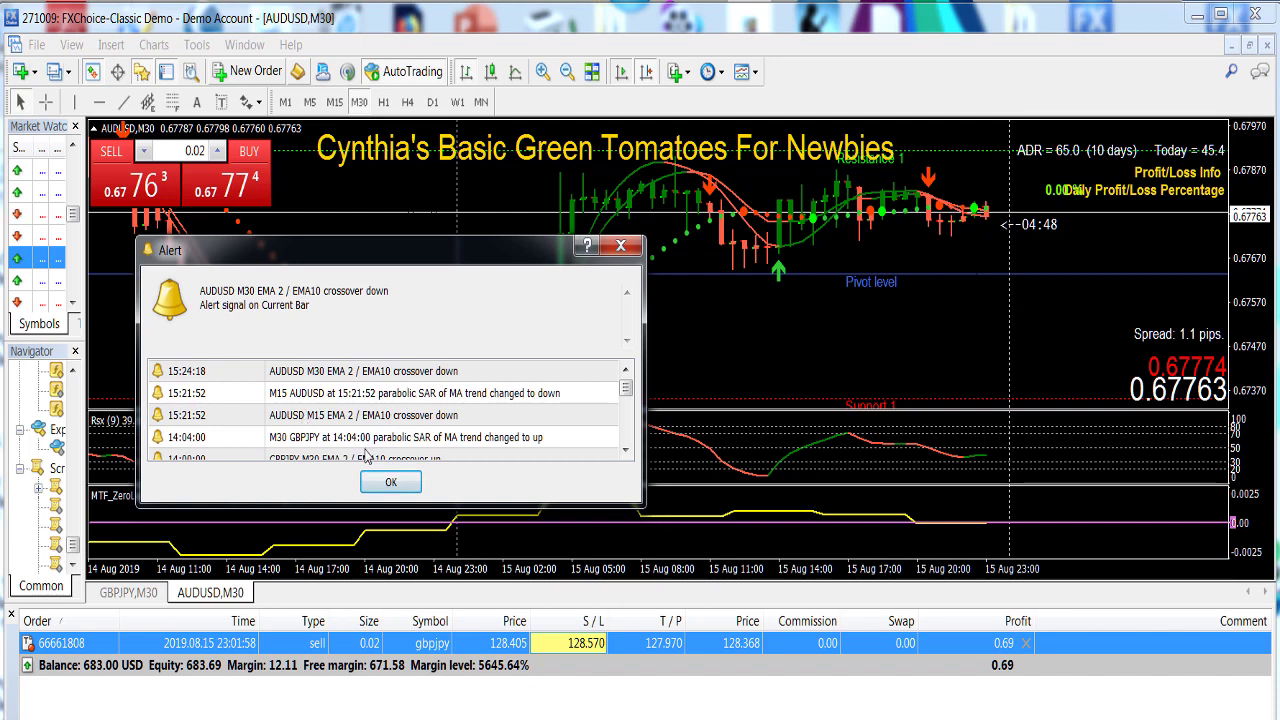
# Step: Close the EMA2/EMA10 crossover-down alert with OK
pyautogui.click(400, 484)
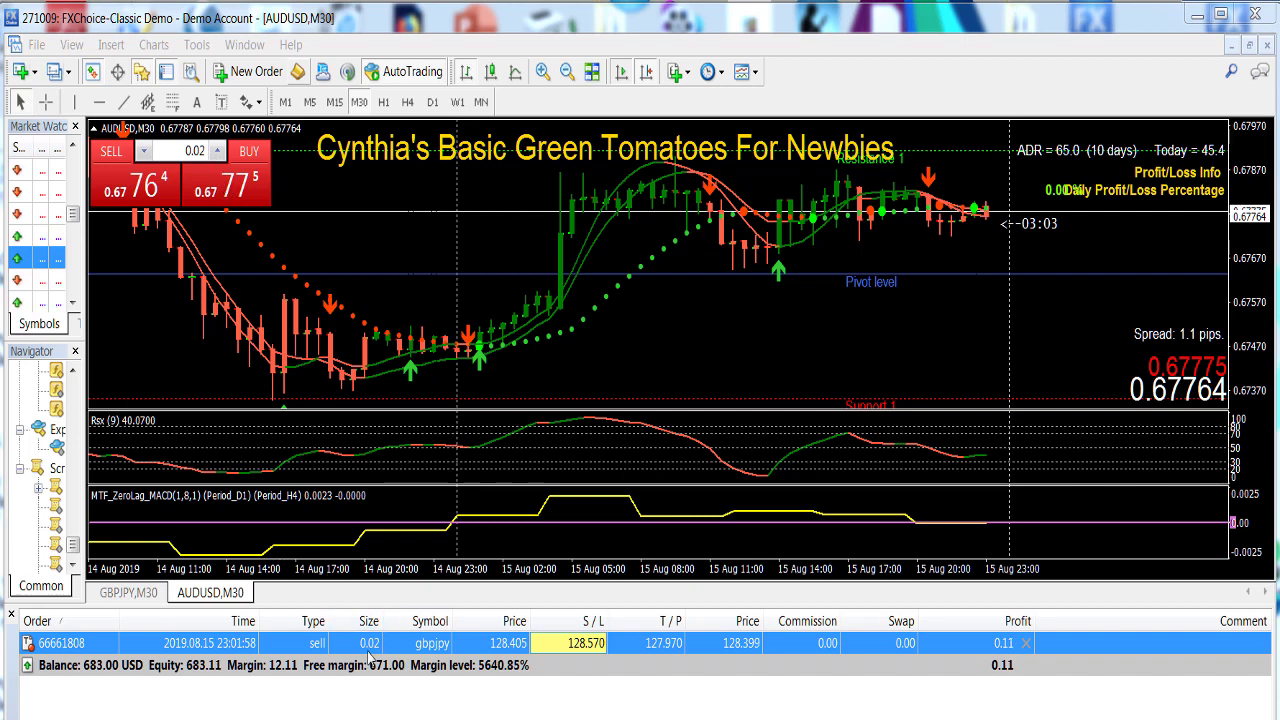
# Step: Step the One Click Trading lot spinner up and down until it reads 0.05
pyautogui.click(220, 148)
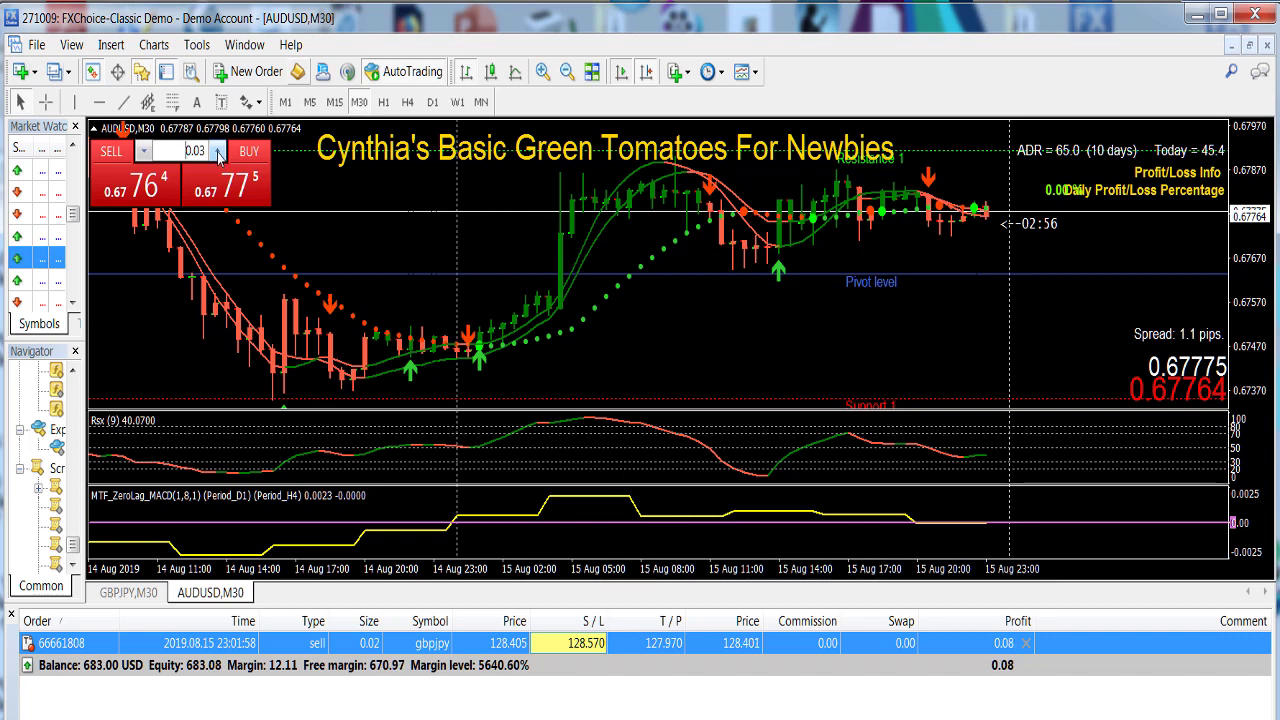
pyautogui.click(219, 148)
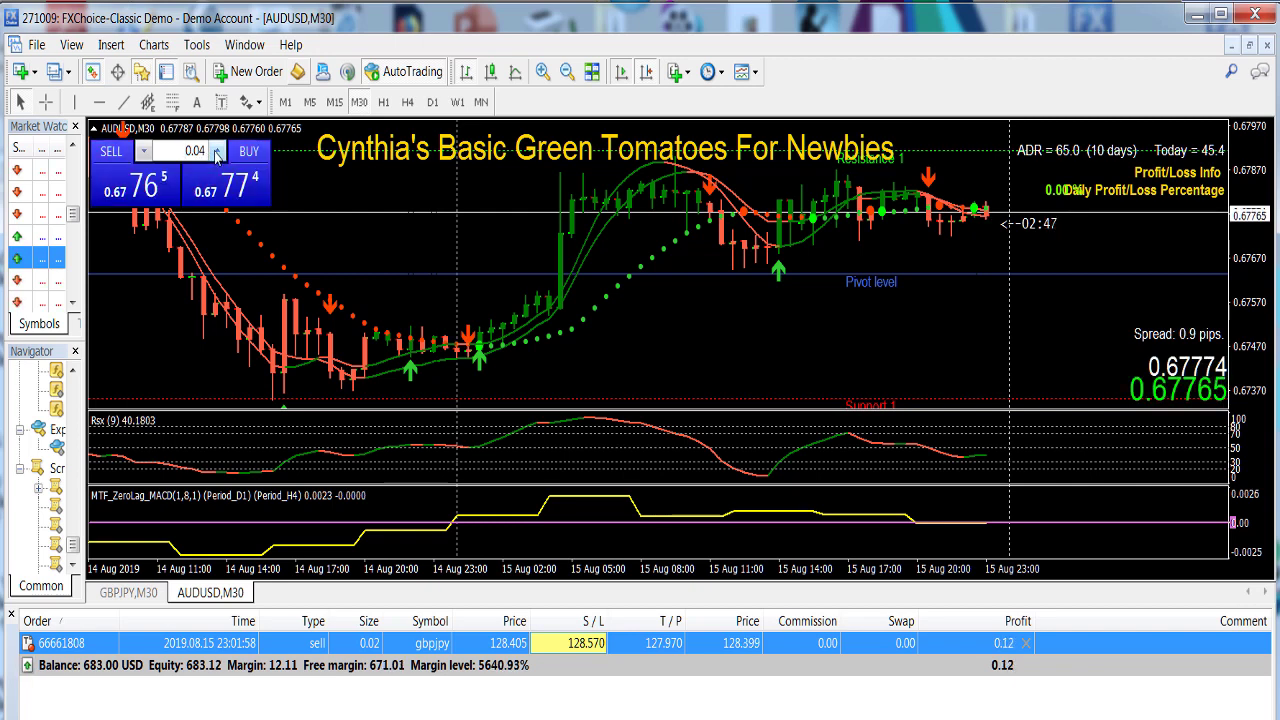
pyautogui.click(216, 149)
pyautogui.click(216, 149)
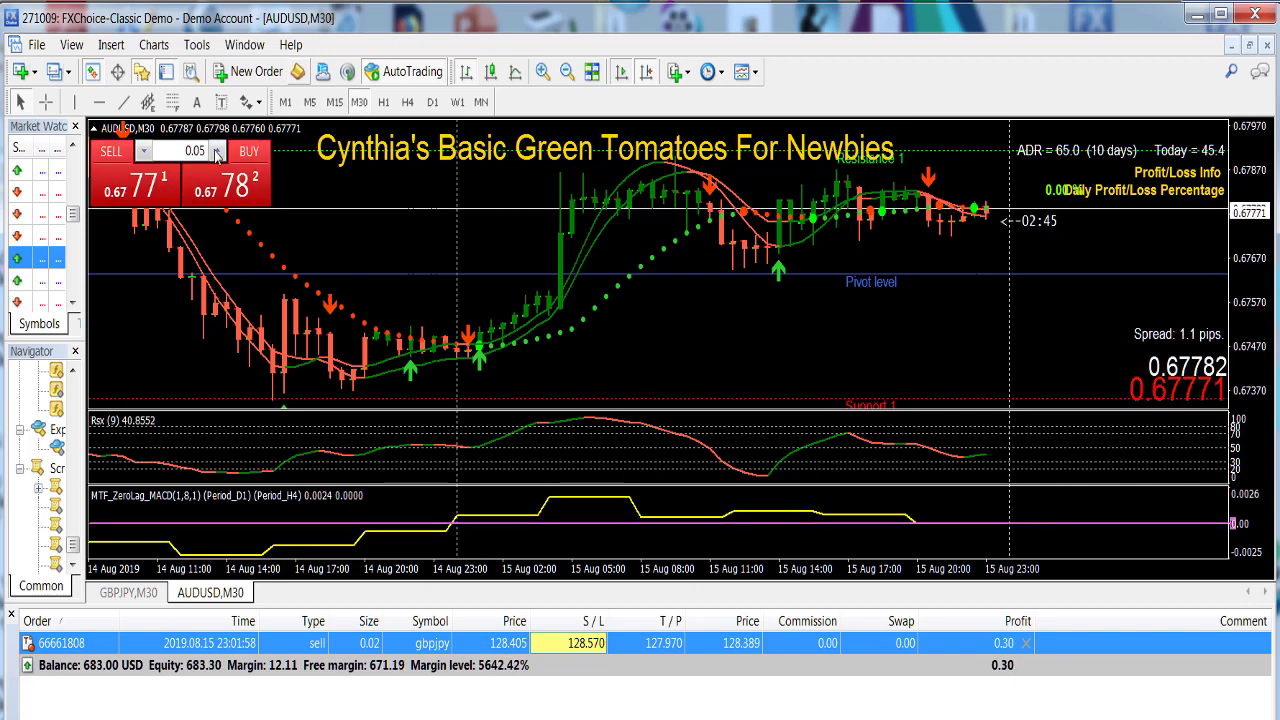
pyautogui.click(216, 149)
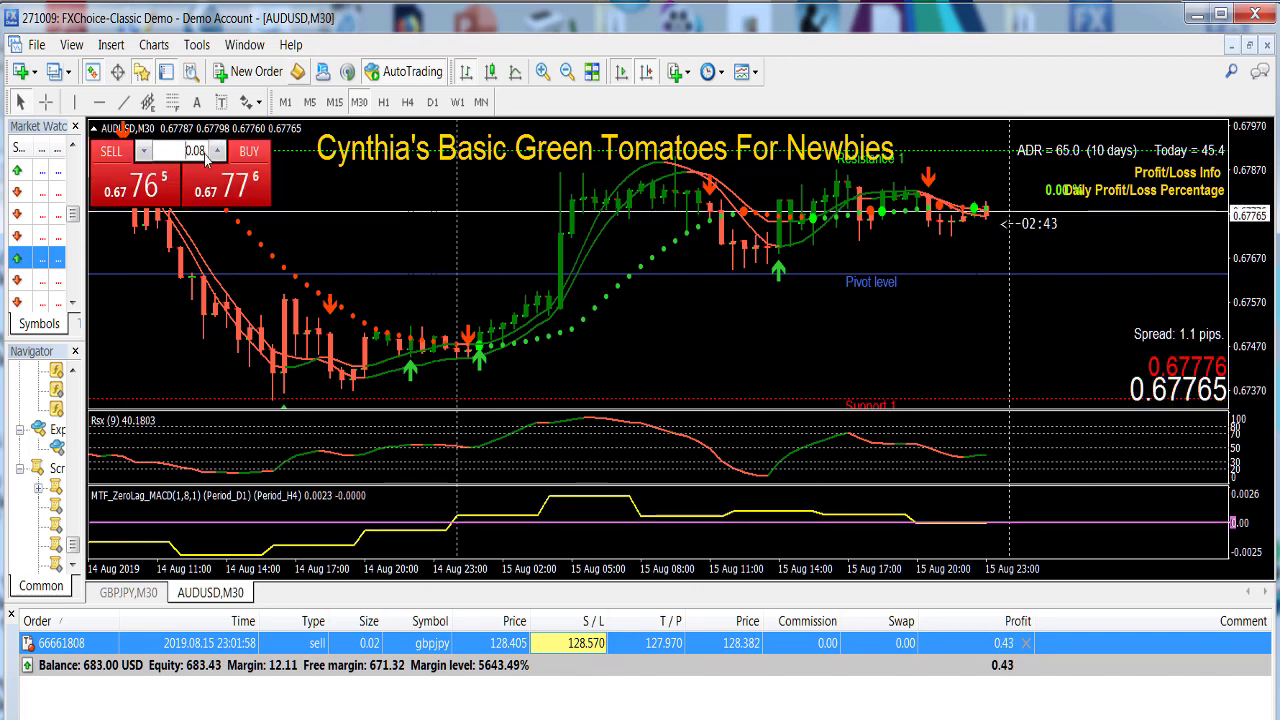
pyautogui.click(144, 151)
pyautogui.click(144, 151)
pyautogui.click(144, 151)
pyautogui.click(144, 151)
pyautogui.click(144, 151)
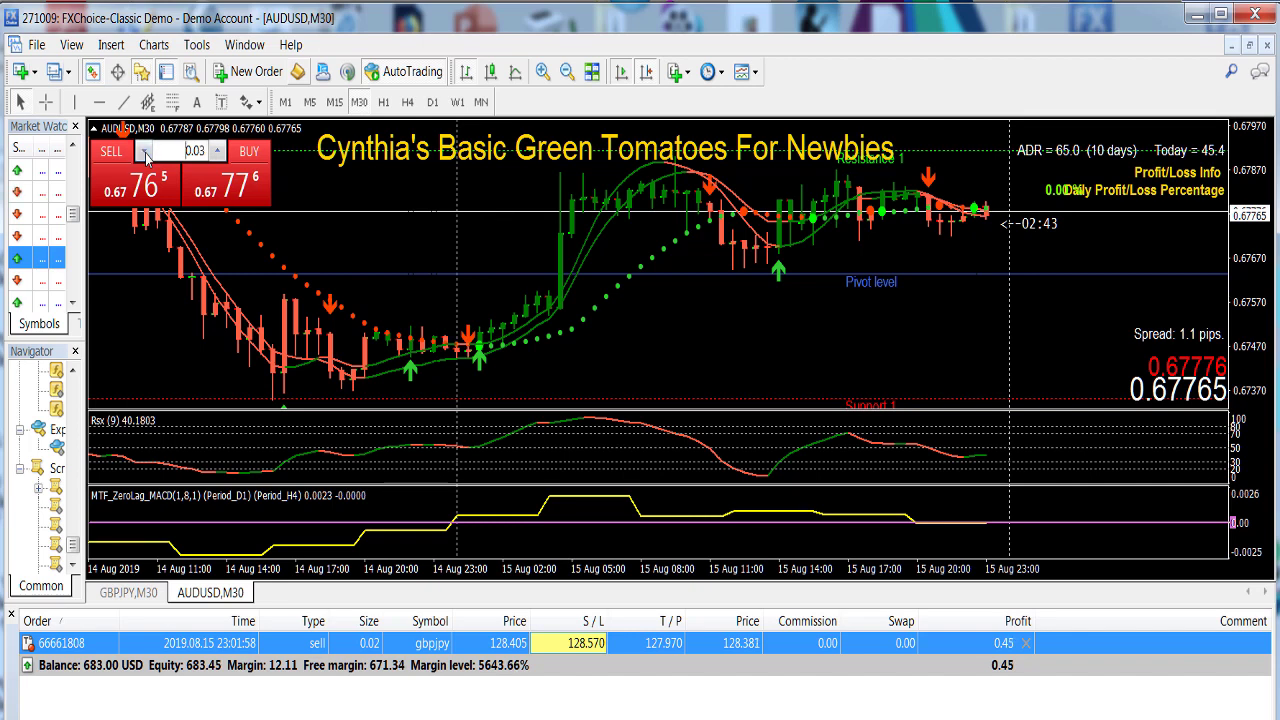
pyautogui.click(144, 151)
pyautogui.click(218, 151)
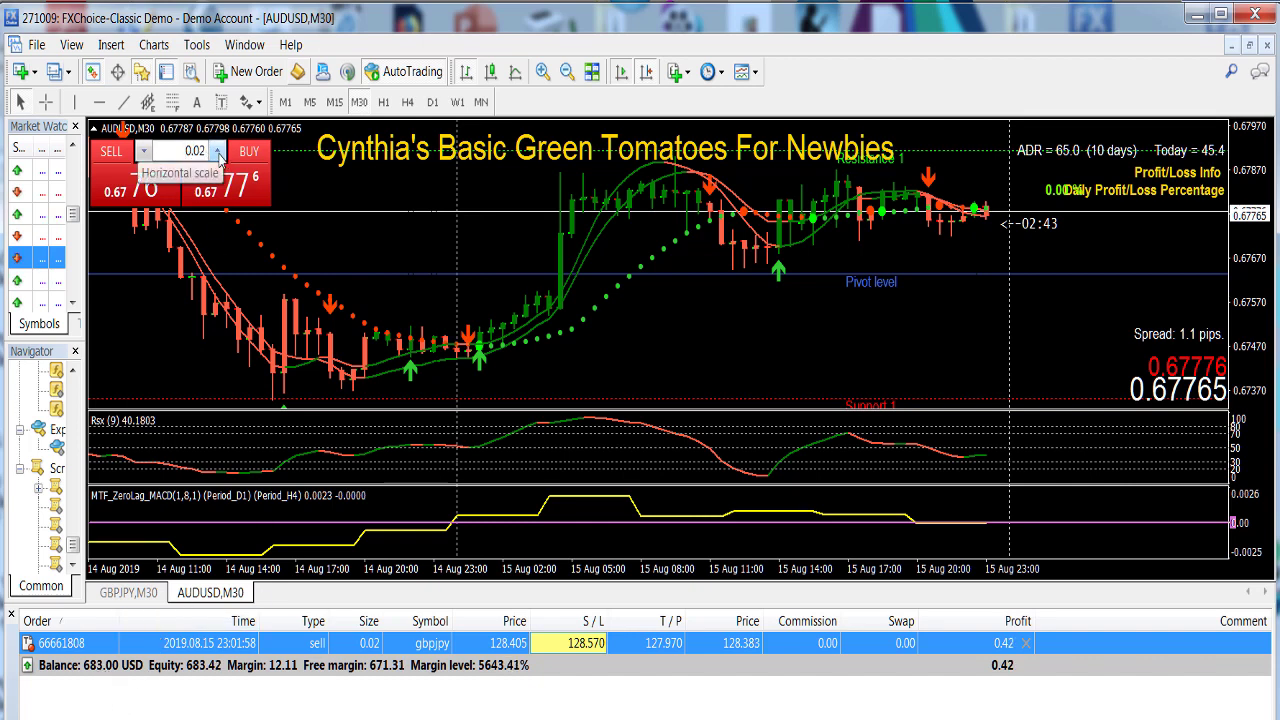
pyautogui.click(219, 152)
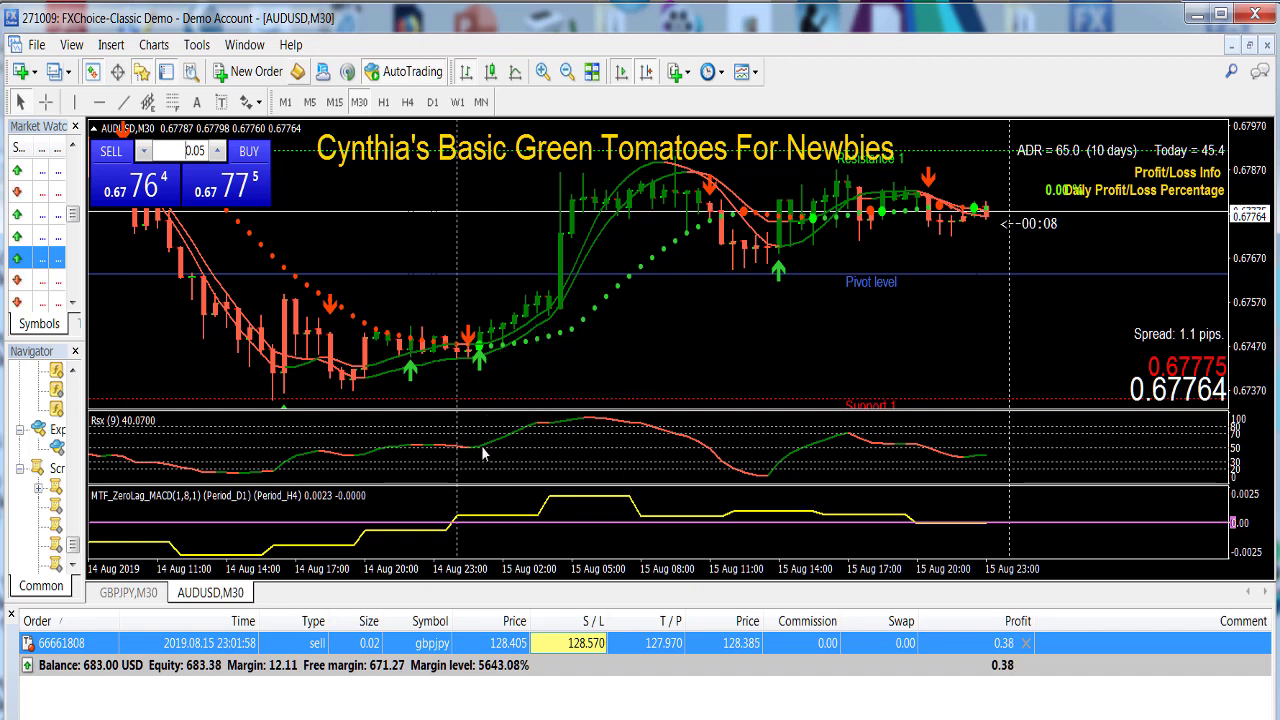
pyautogui.moveTo(479, 457)
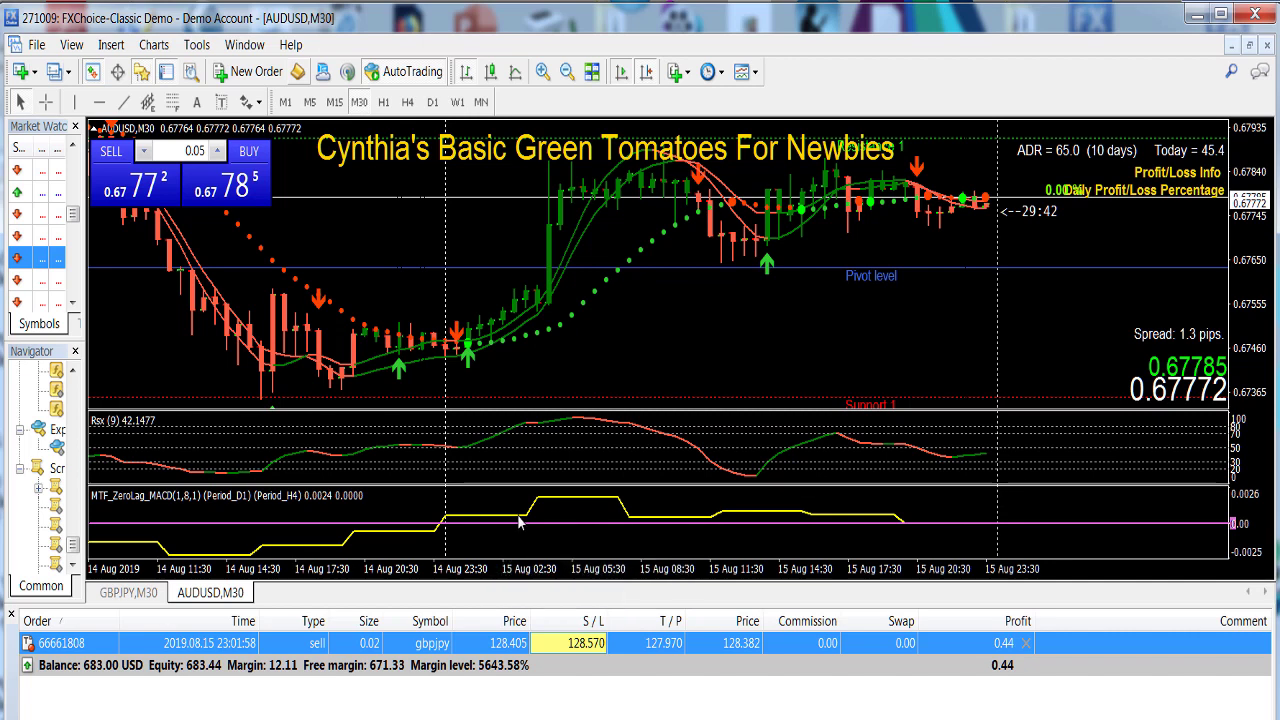
pyautogui.moveTo(519, 521)
pyautogui.moveTo(532, 298)
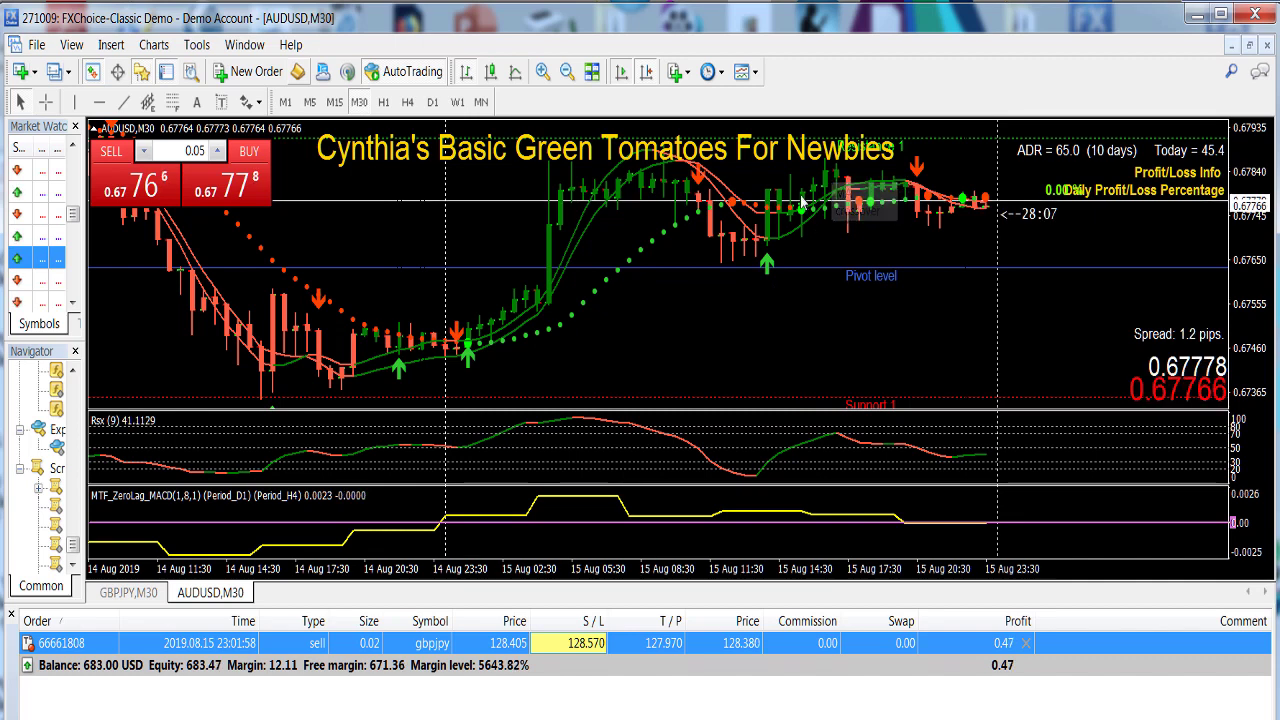
pyautogui.moveTo(833, 210)
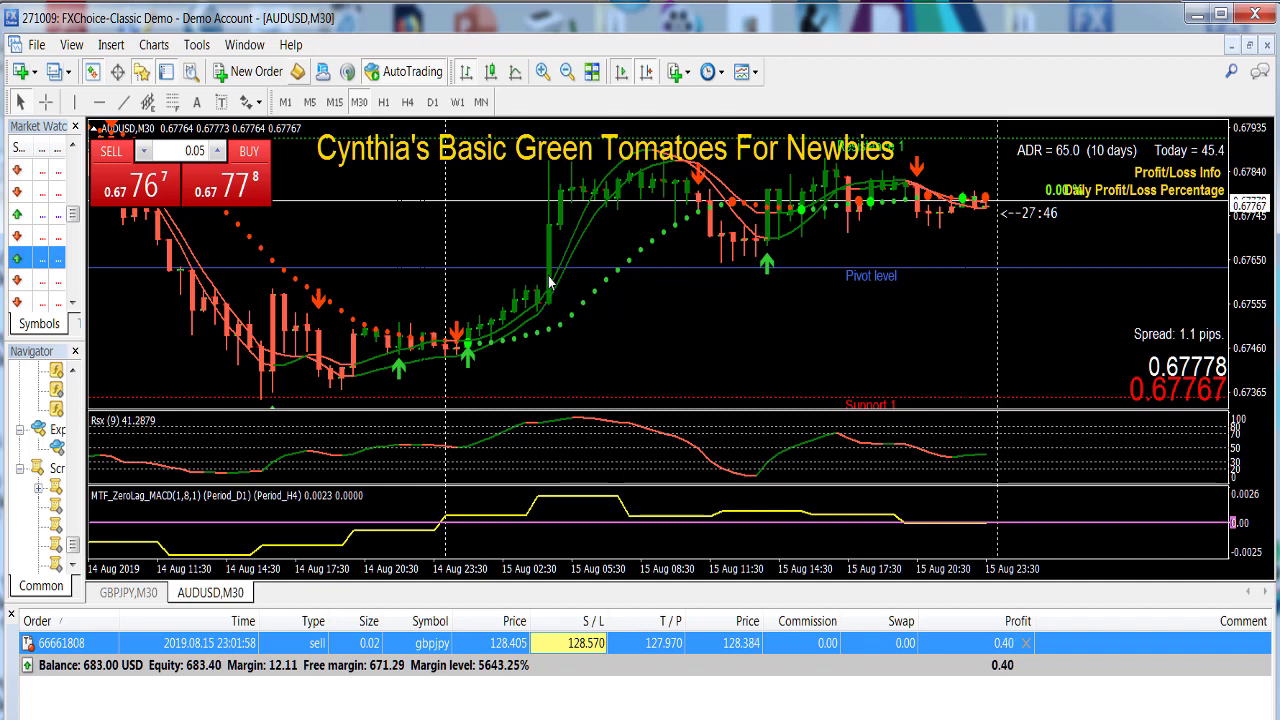
pyautogui.moveTo(549, 281)
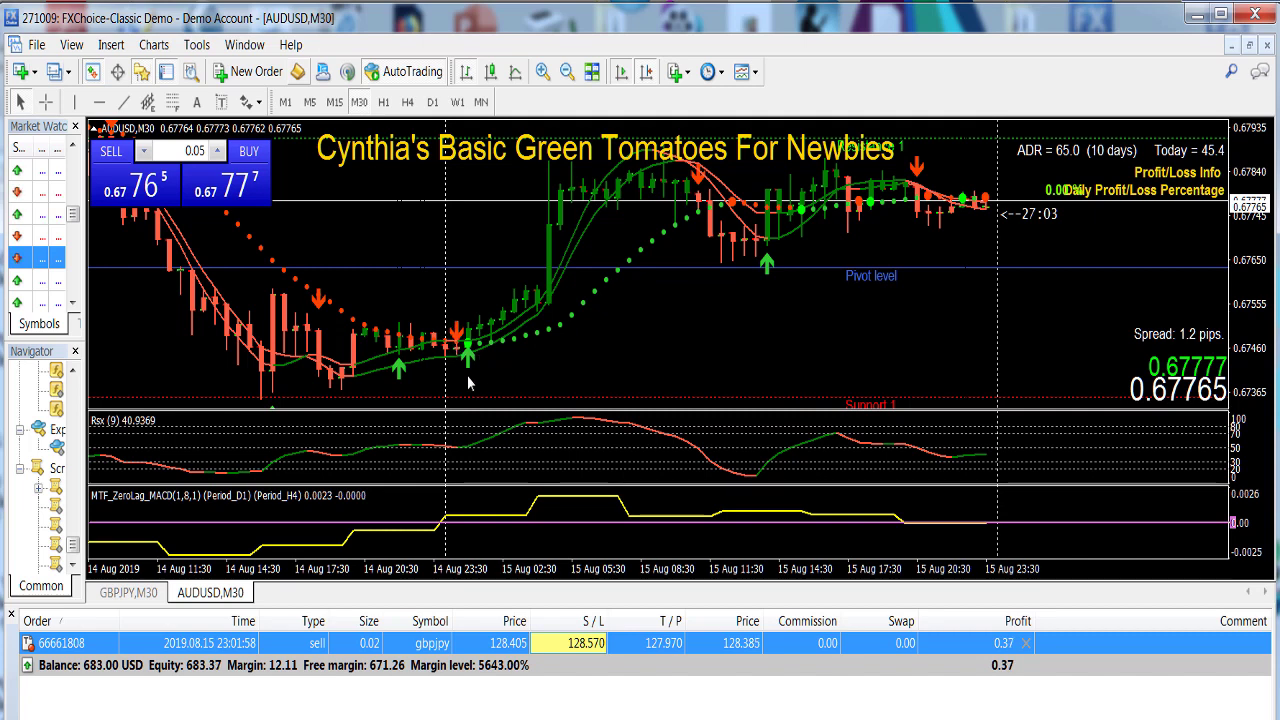
pyautogui.moveTo(501, 358)
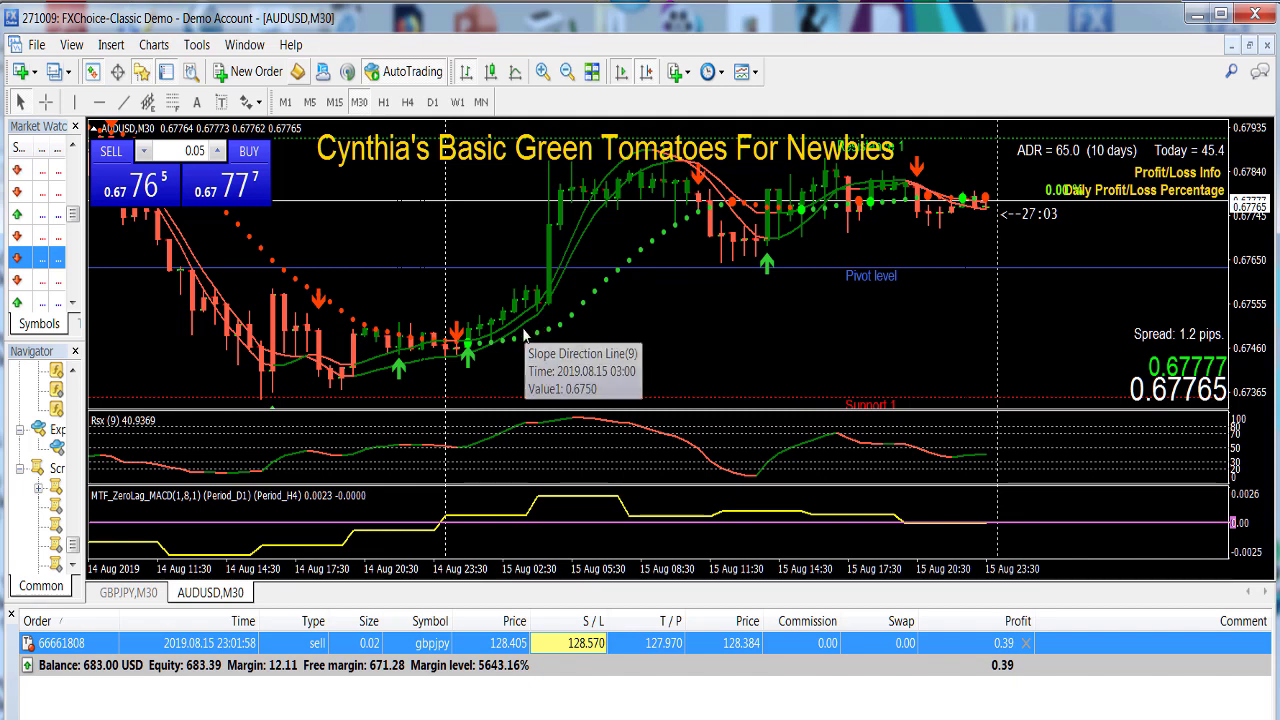